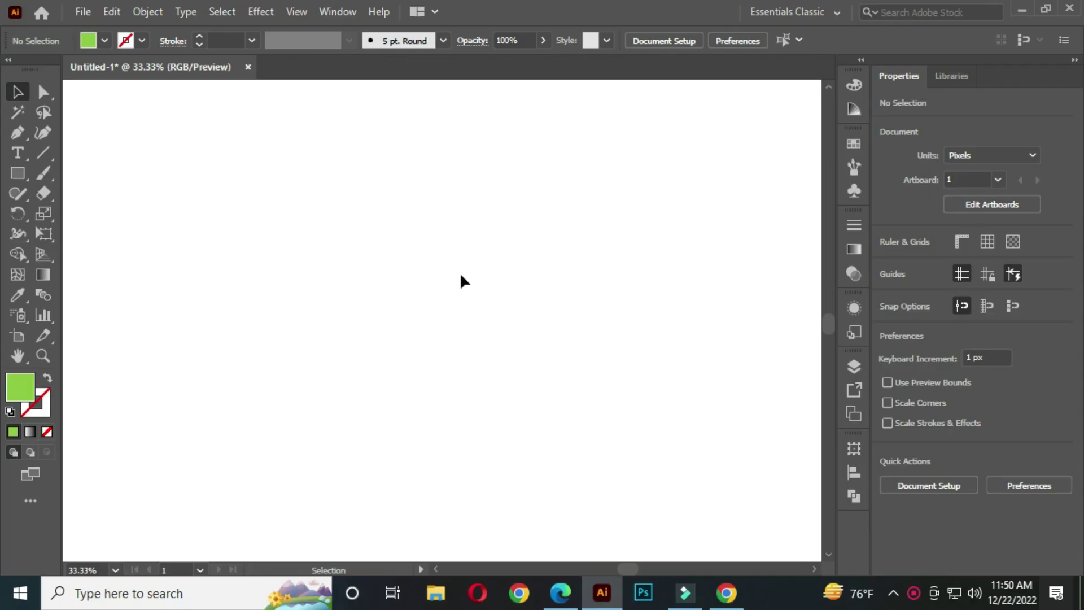
Step: Draw a circle about 509 px across with the Ellipse Tool
left_click(19, 174)
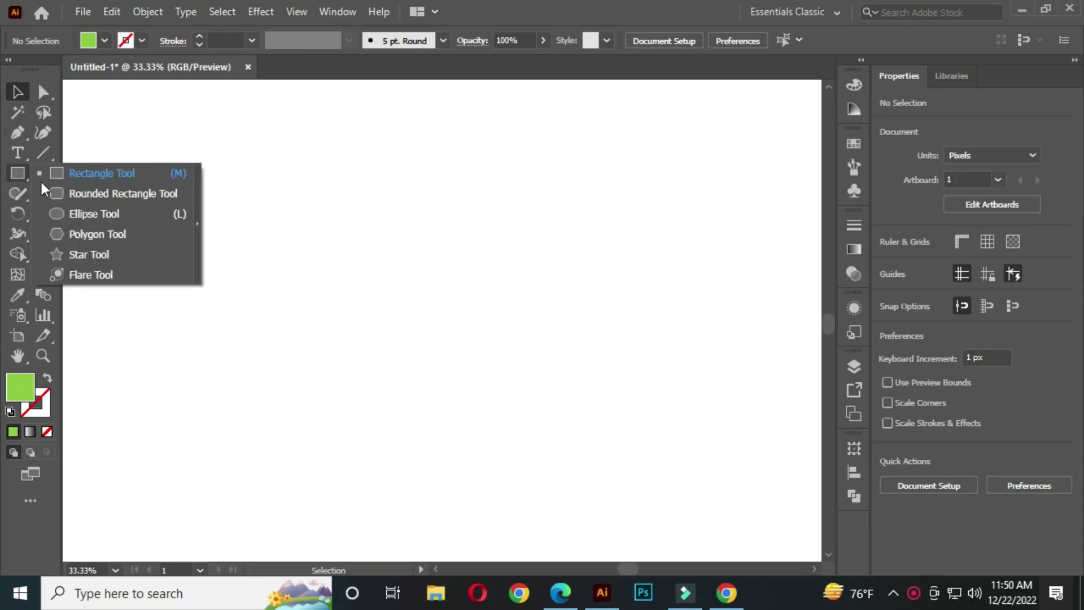
left_click(119, 213)
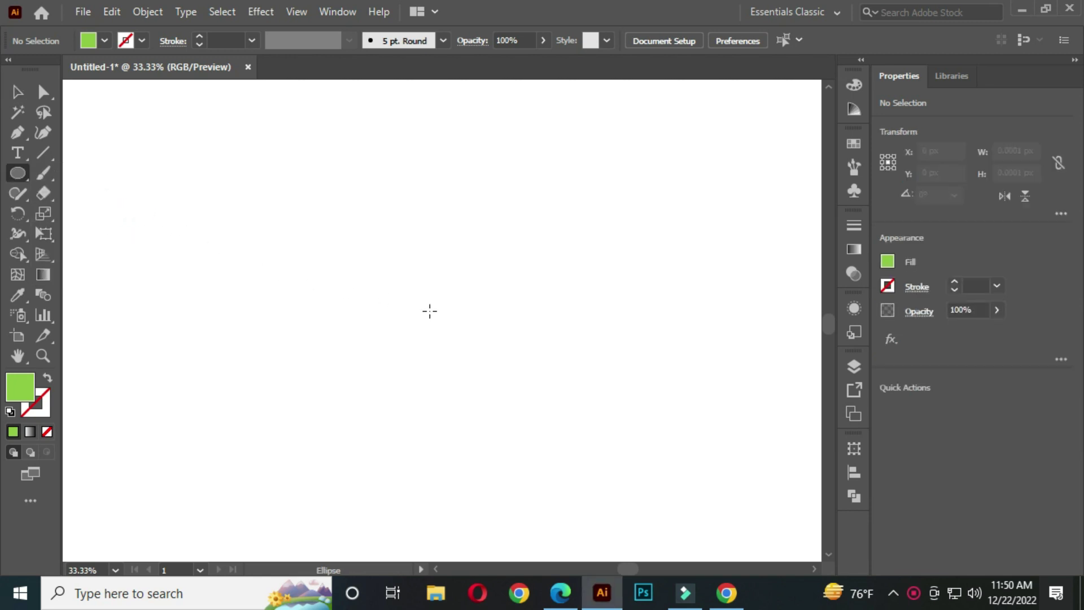
mouse_move(429, 312)
left_mouse_down()
mouse_move(524, 417)
mouse_move(519, 401)
left_mouse_up()
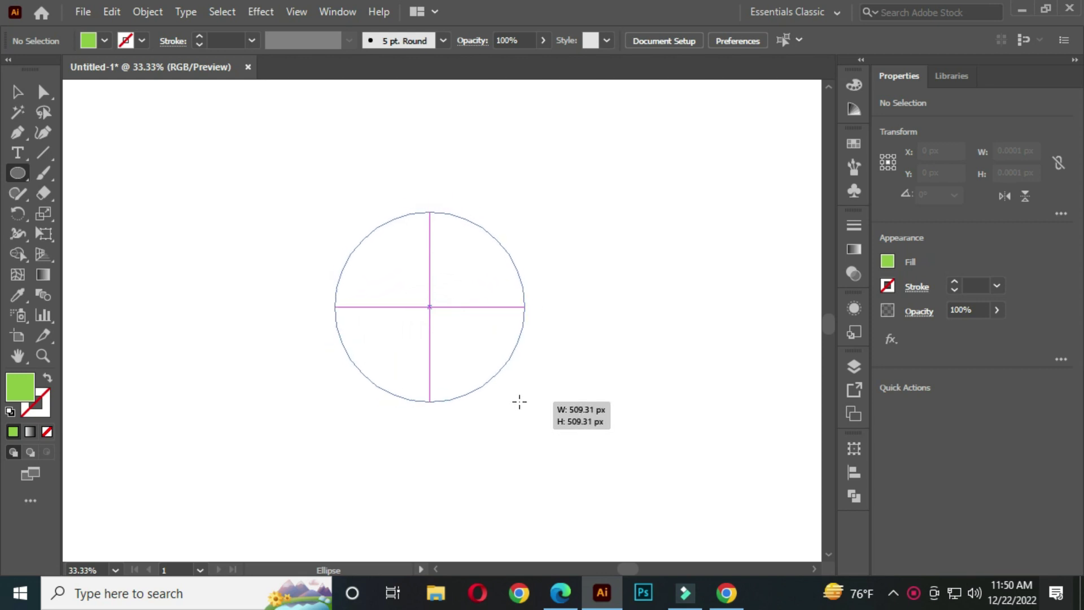
left_click_drag(520, 402, 519, 402)
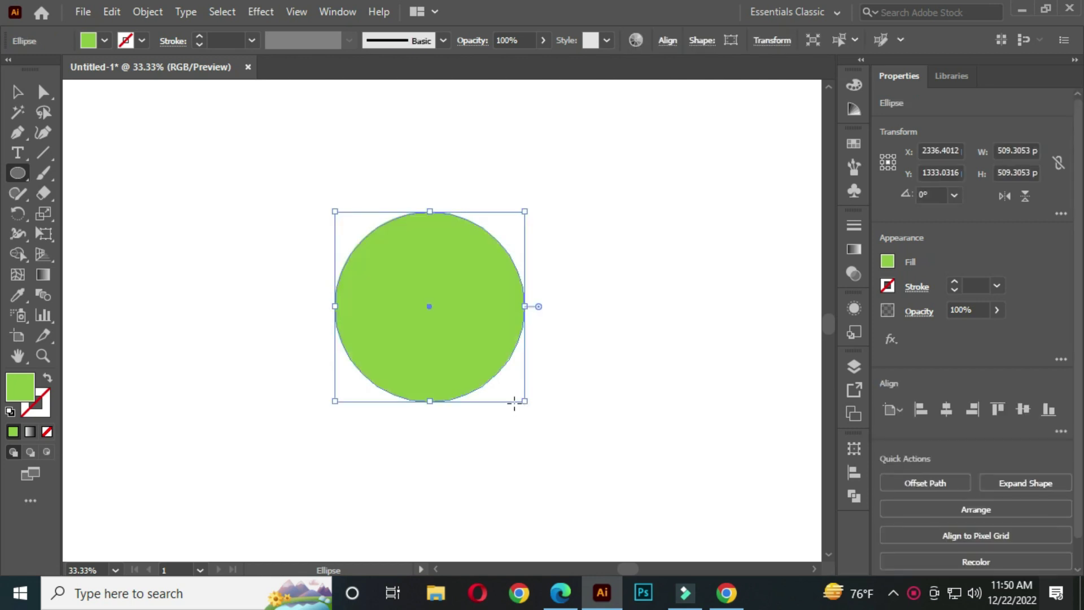
Step: Make the circle a green outline with no fill and a 5 pt stroke
left_click(46, 379)
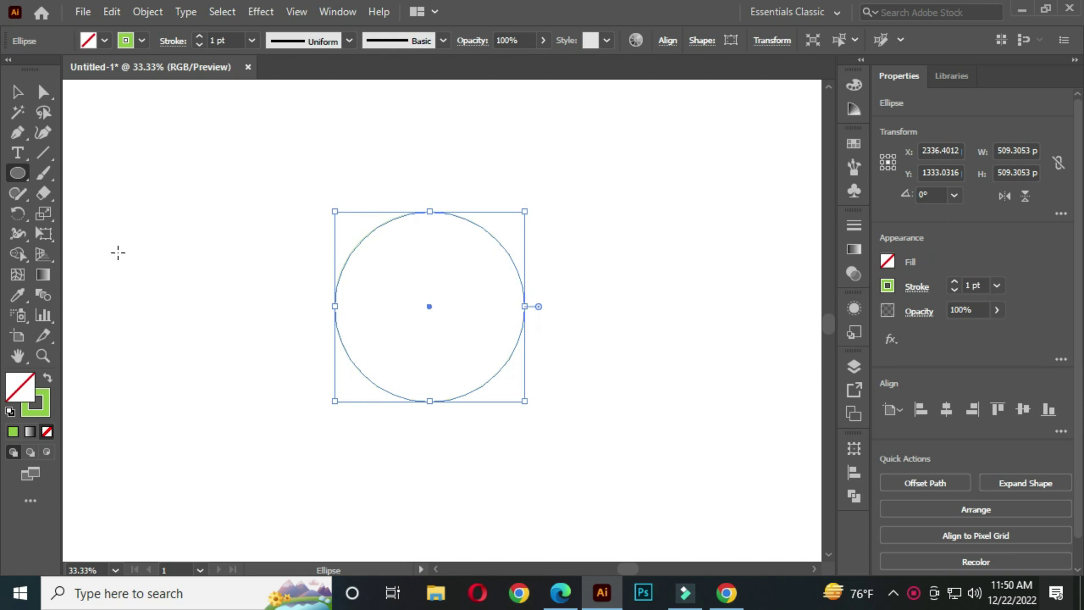
left_click(218, 41)
key("Up")
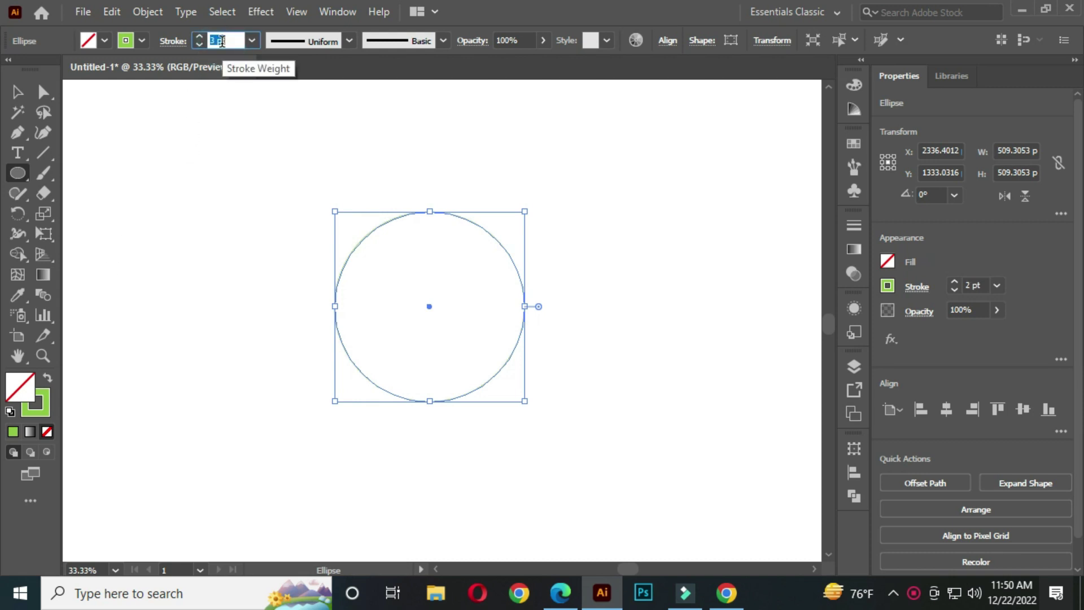
key("Up")
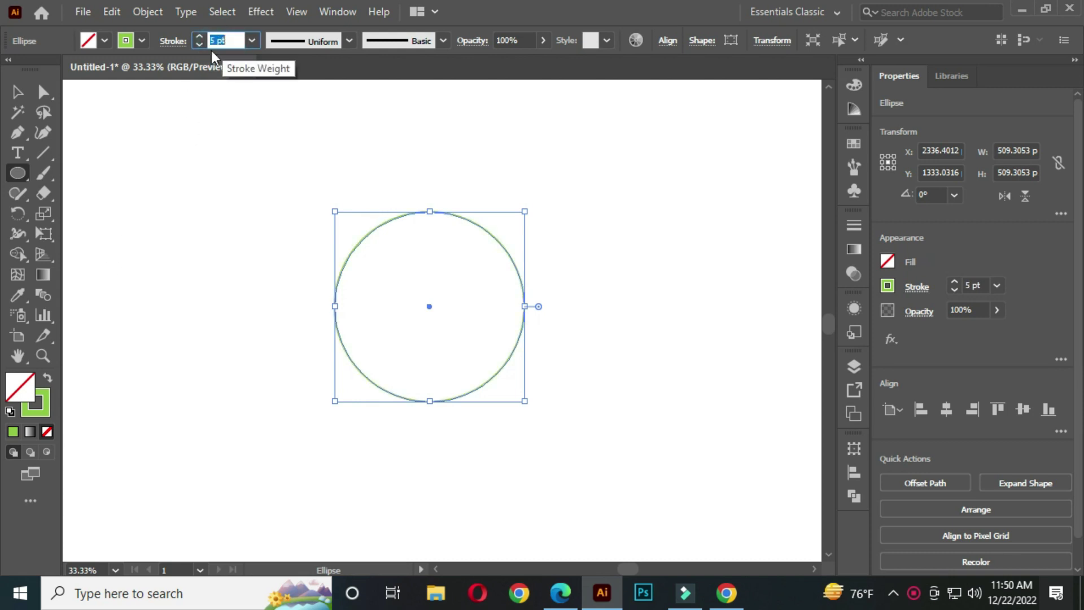
left_click(18, 92)
left_click(194, 191)
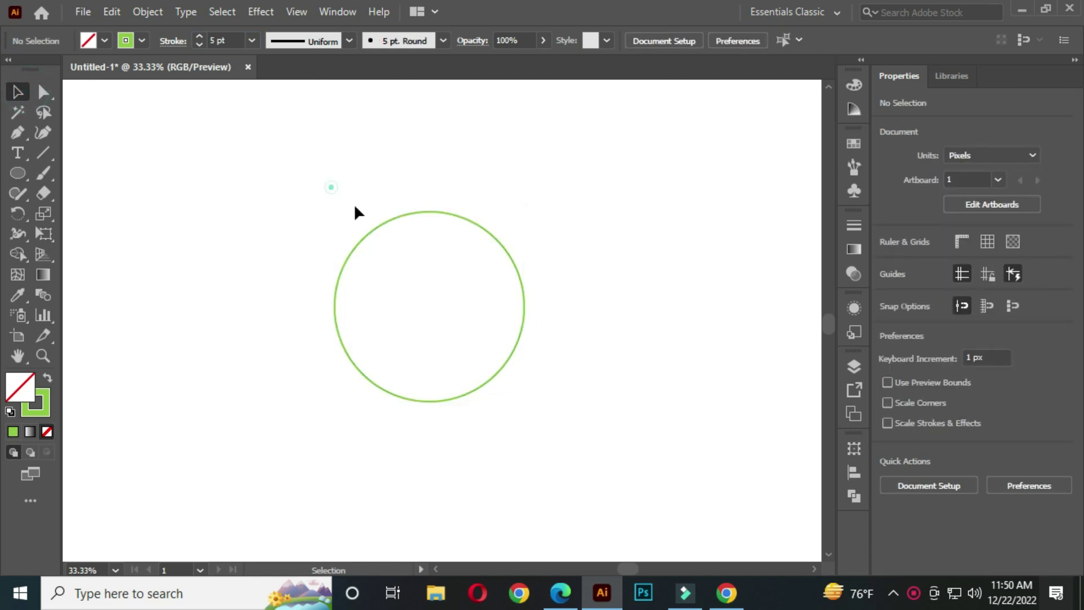
Step: Scale a concentric copy of the green ring inward to about 396 px across
left_click_drag(331, 187, 519, 337)
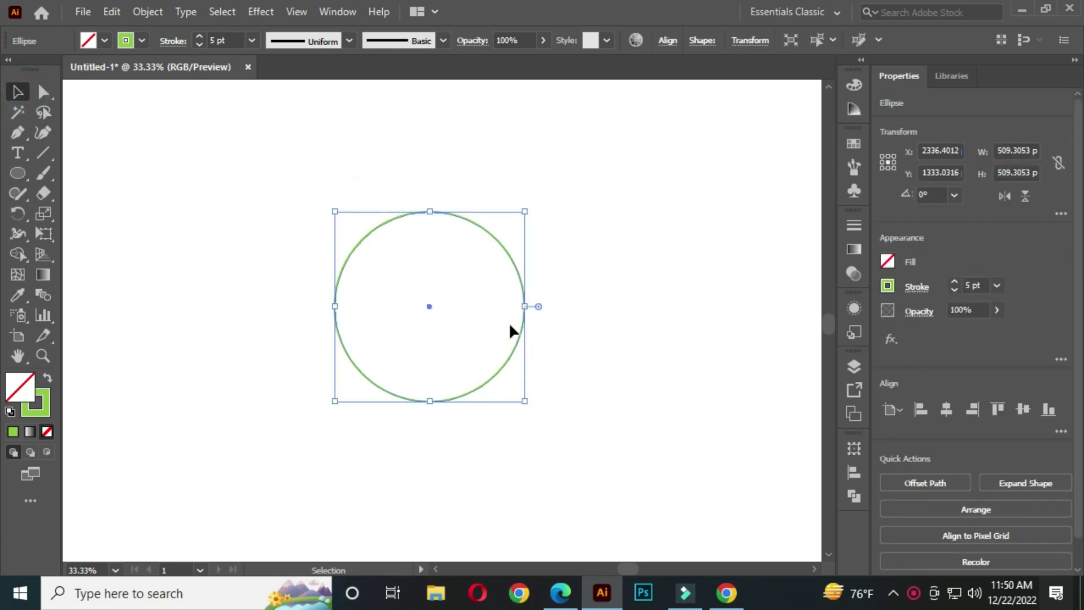
key("a")
key("v")
key("a")
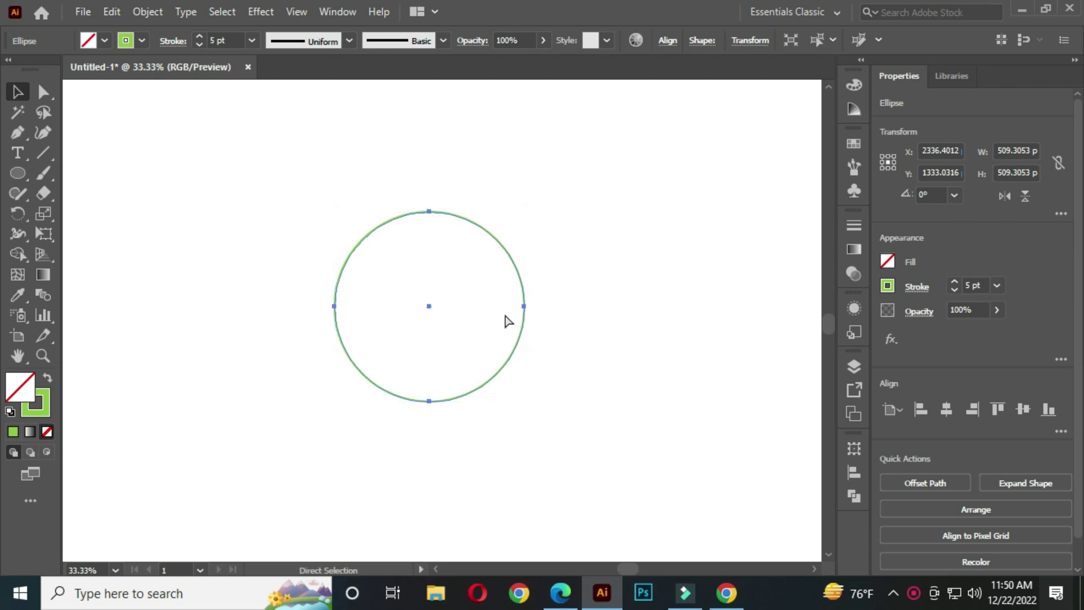
key("v")
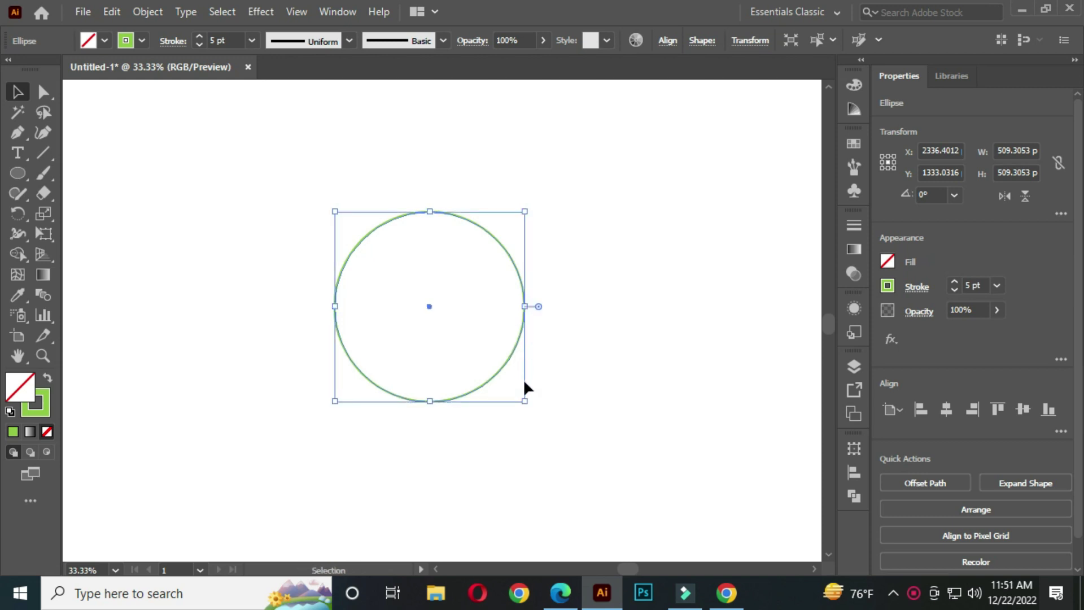
left_click_drag(526, 403, 513, 382)
left_click(562, 316)
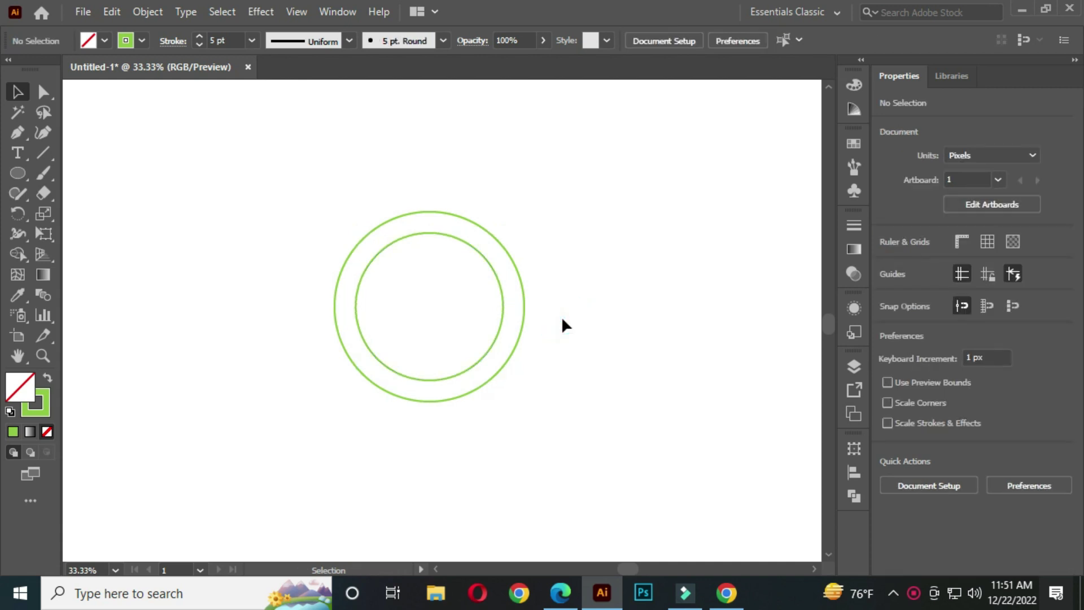
Step: Draw a narrow green-outlined rectangle at the outer ring's right edge
left_click(18, 174)
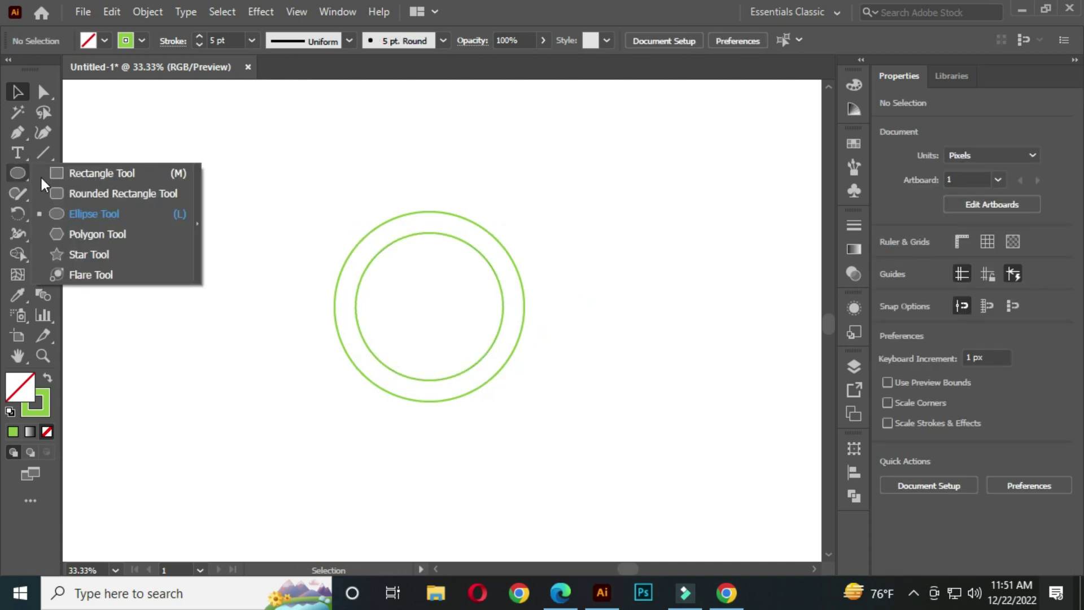
left_click(103, 174)
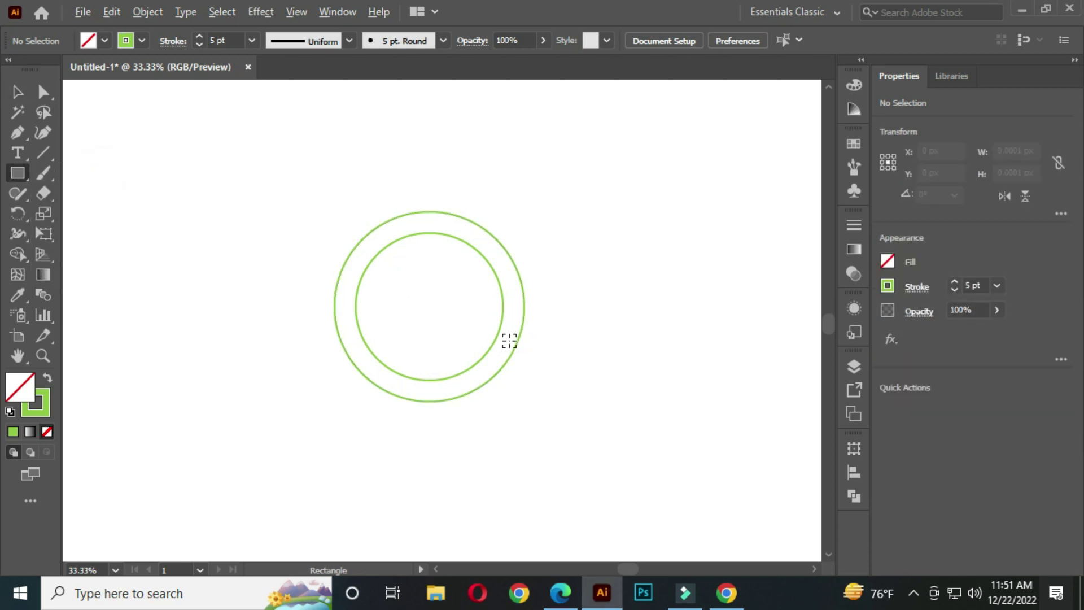
scroll(506, 359, "up", 1)
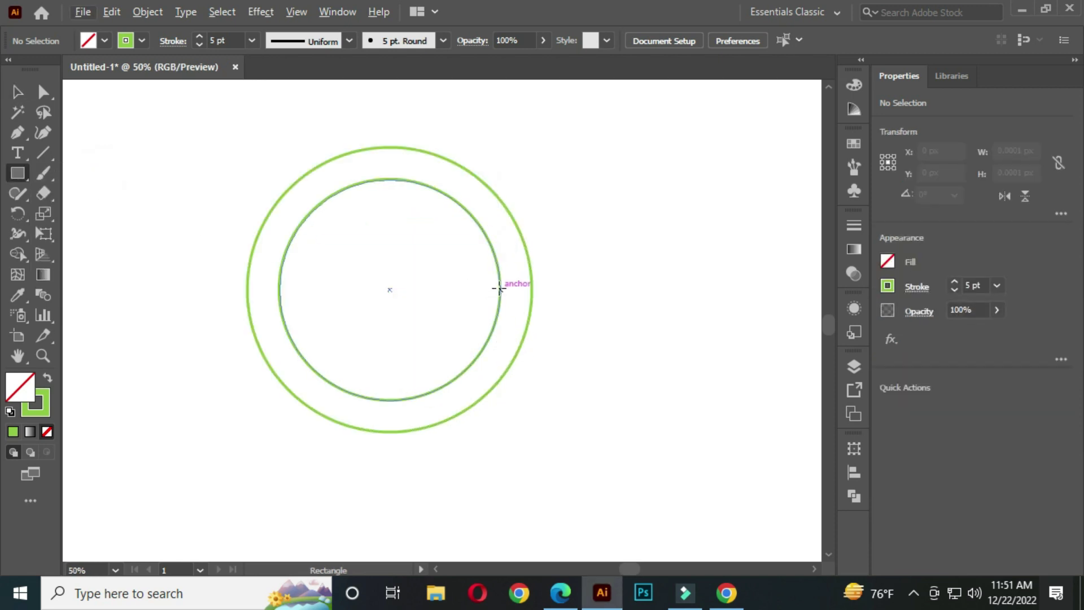
mouse_move(502, 291)
left_mouse_down()
mouse_move(532, 315)
mouse_move(532, 360)
left_mouse_up()
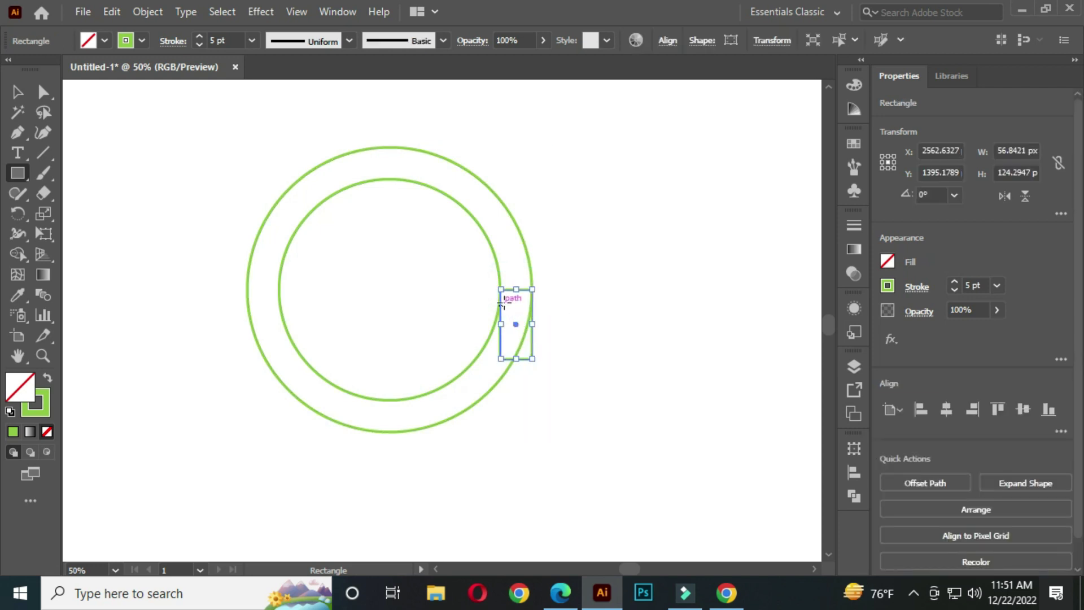
left_click(19, 92)
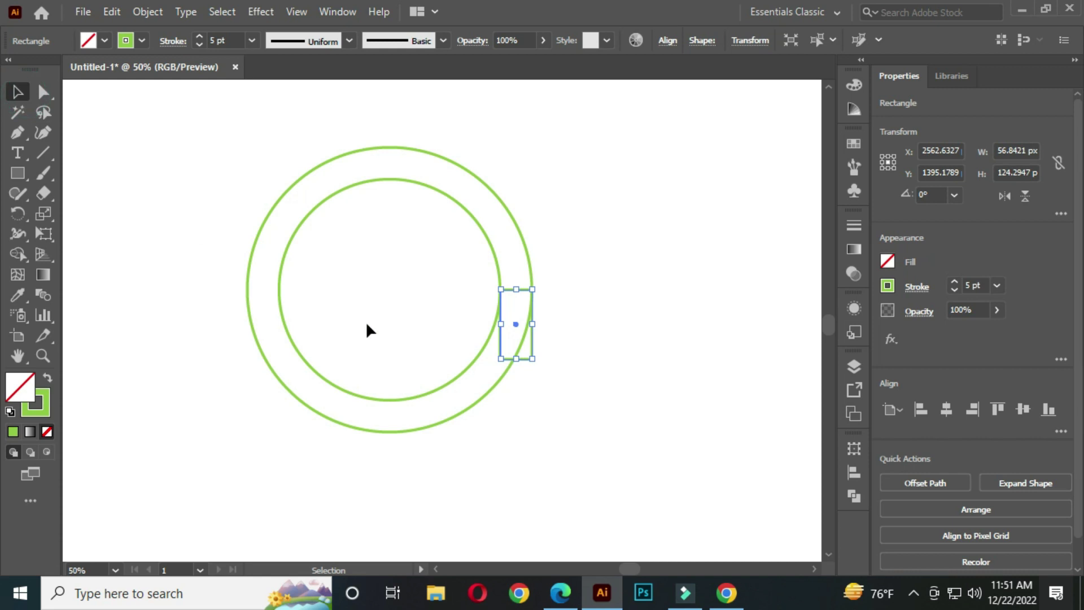
Step: Centre the rectangle in the rings, stretch it about 682 px tall, and select all three shapes
left_click_drag(501, 350, 374, 320)
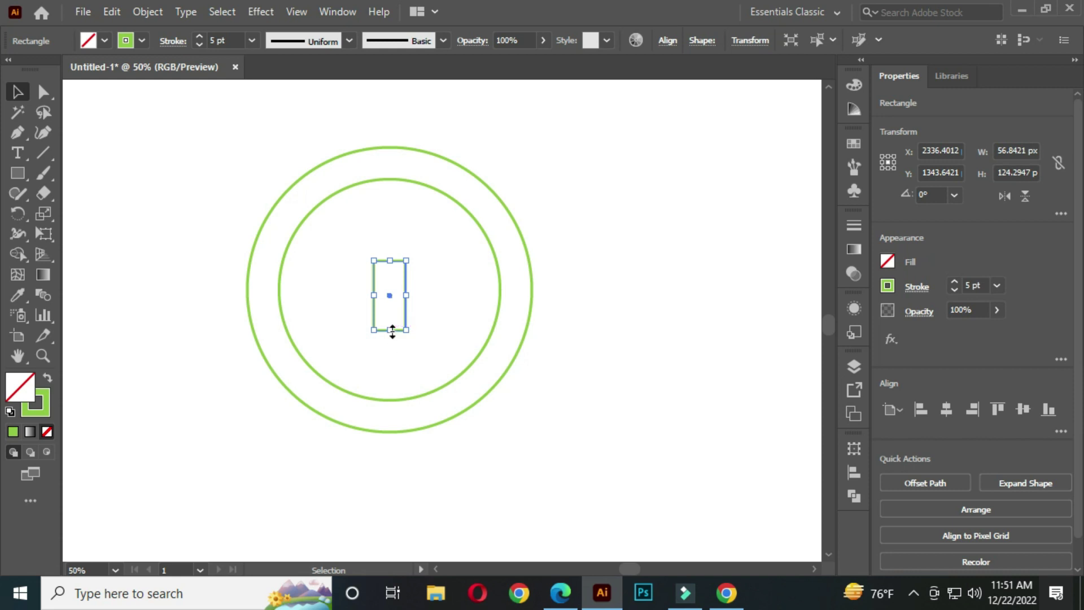
left_click_drag(390, 330, 397, 487)
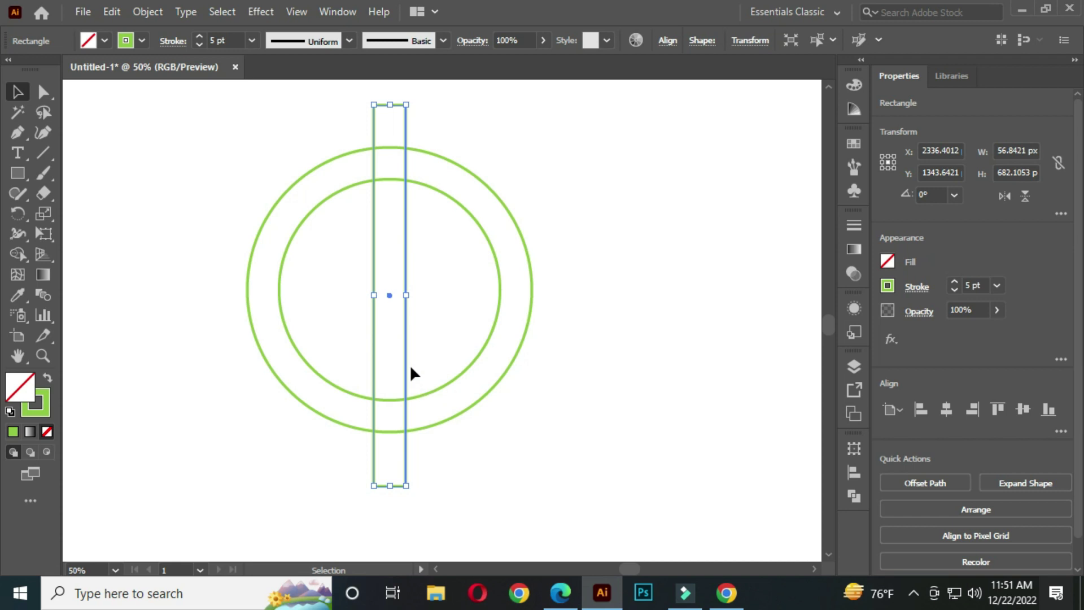
left_click_drag(276, 127, 576, 313)
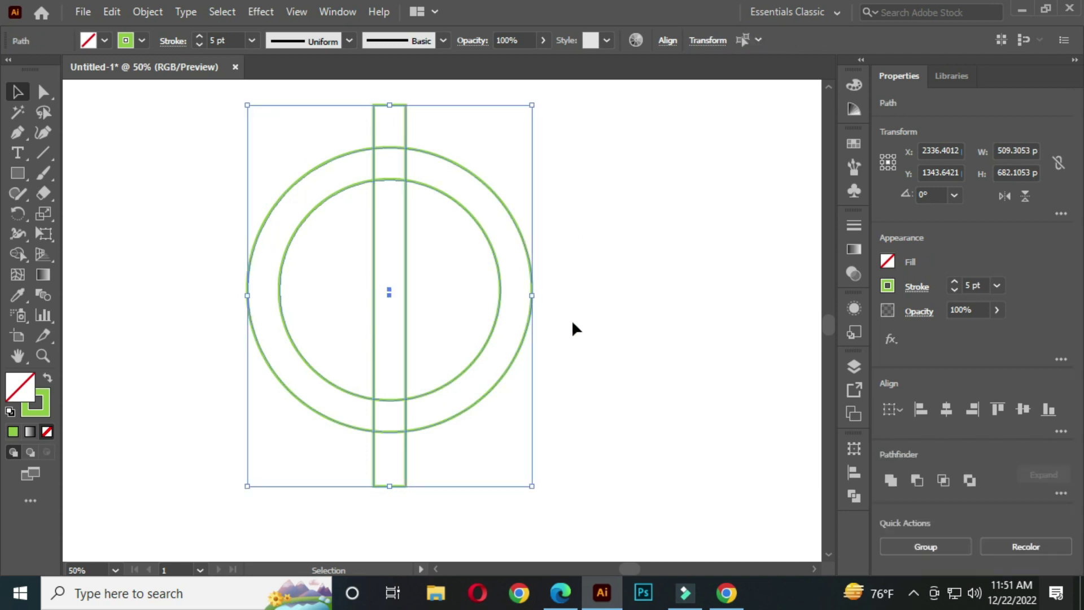
Step: Align the two rings and the rectangle on their horizontal and vertical centres
left_click(668, 40)
left_click(526, 87)
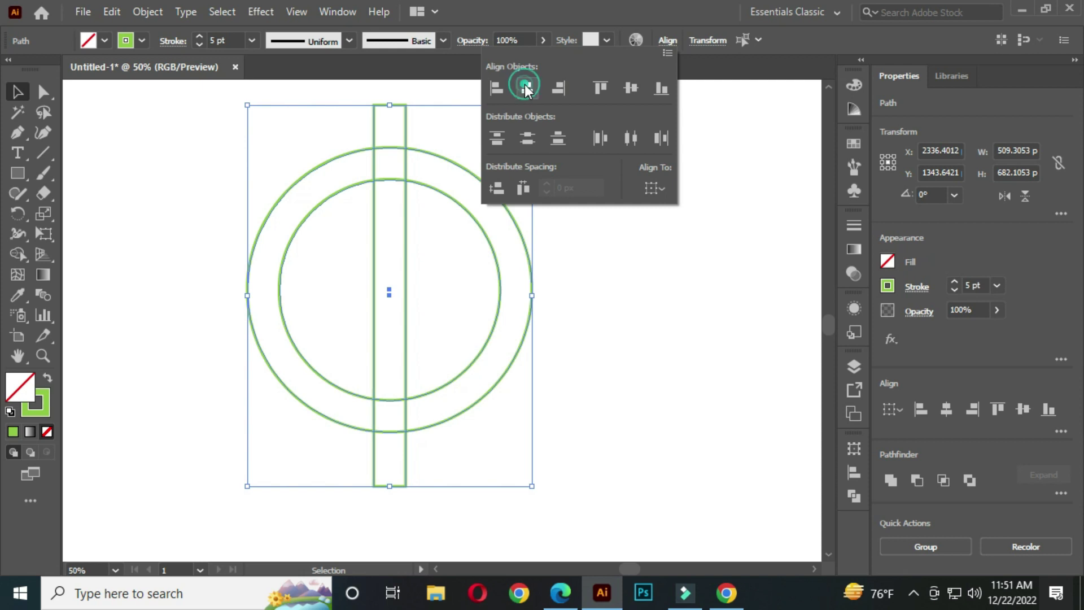
left_click(630, 88)
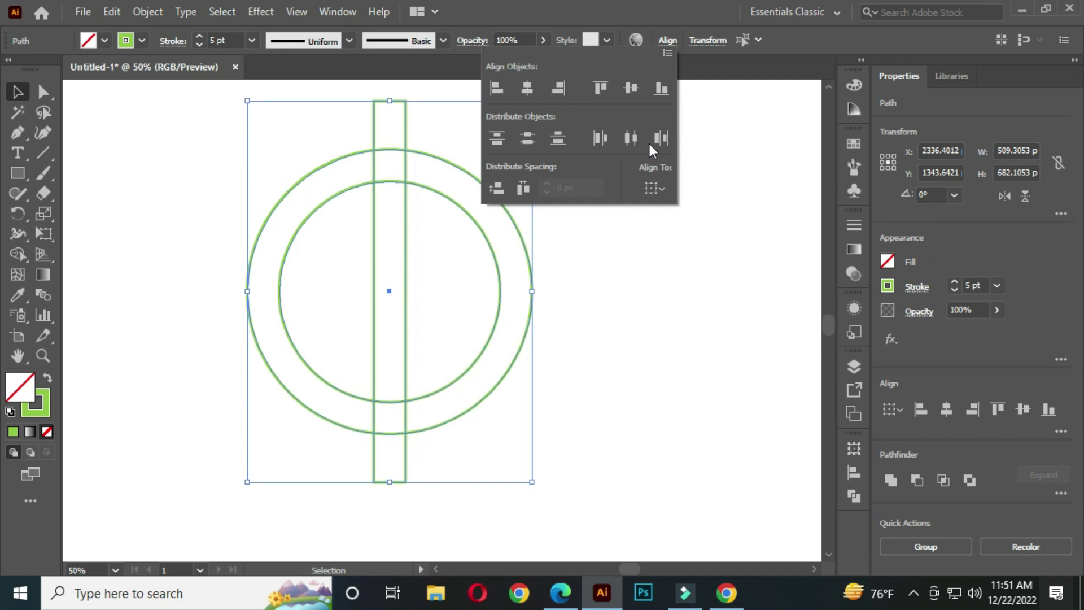
left_click(701, 229)
left_click(661, 242)
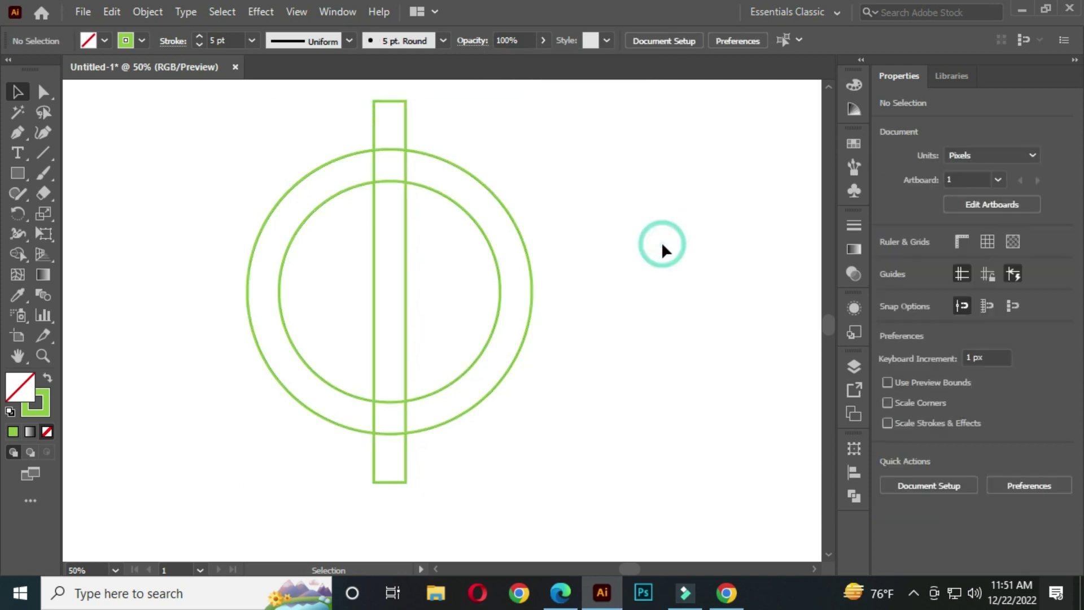
left_click_drag(583, 252, 609, 271)
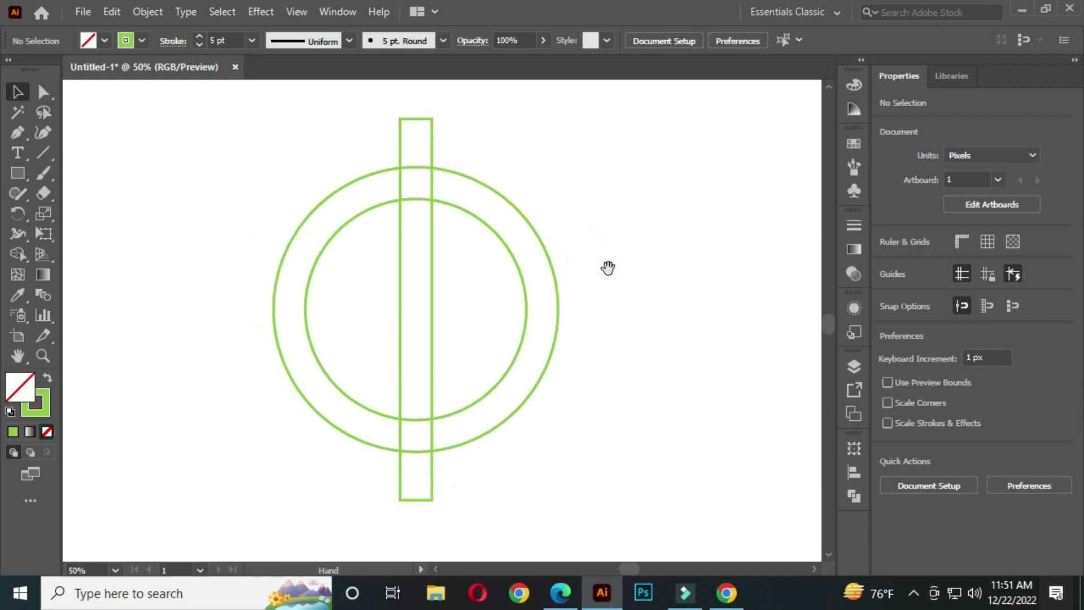
Step: Add a horizontal rotated copy of the vertical rectangle to form a cross
left_click(422, 121)
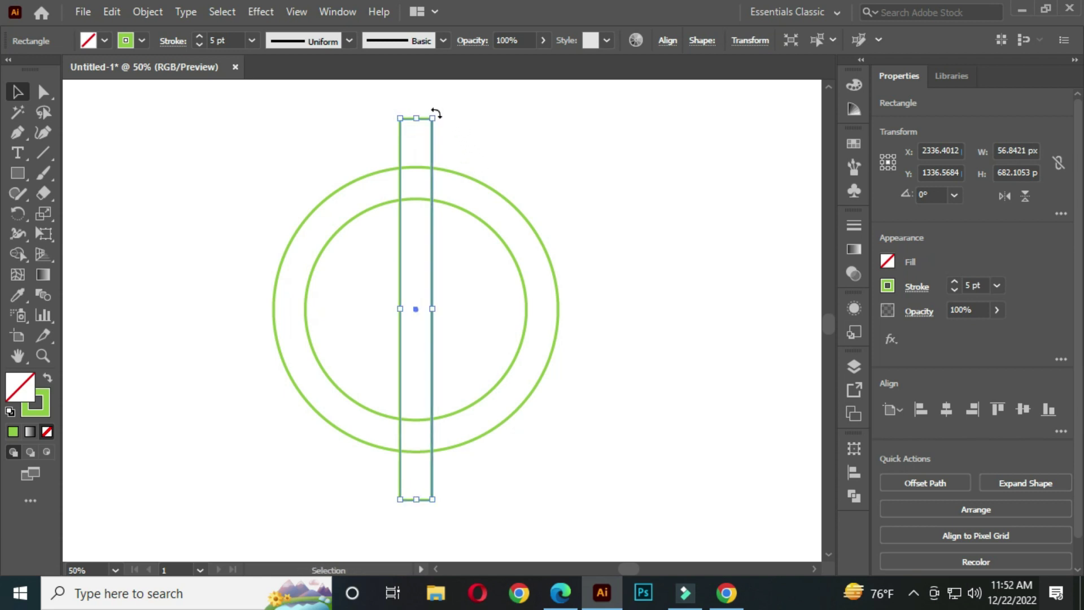
left_click_drag(435, 114, 537, 305)
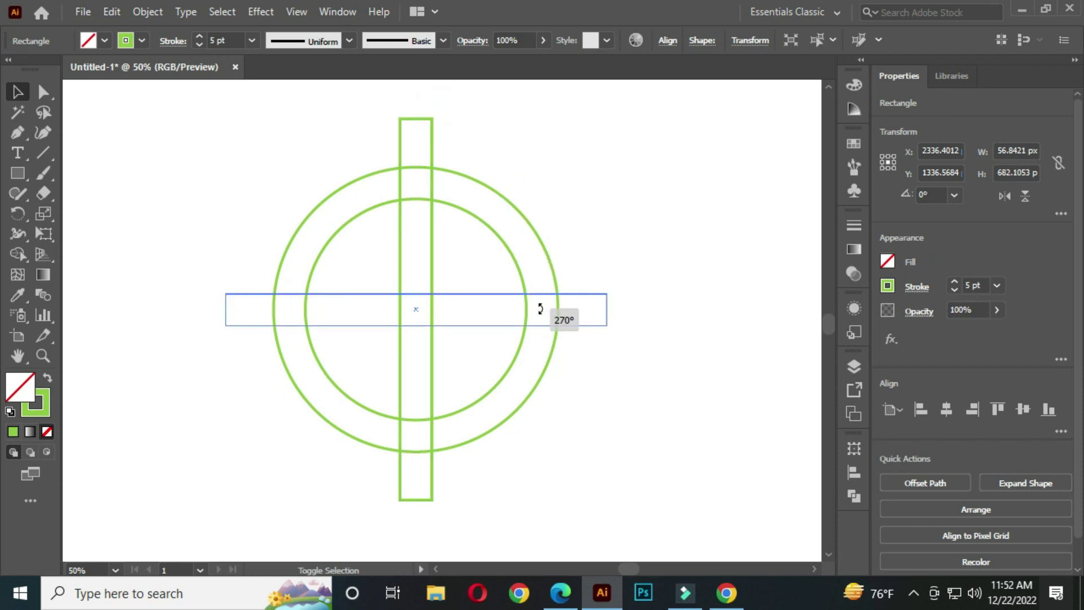
left_click(618, 221)
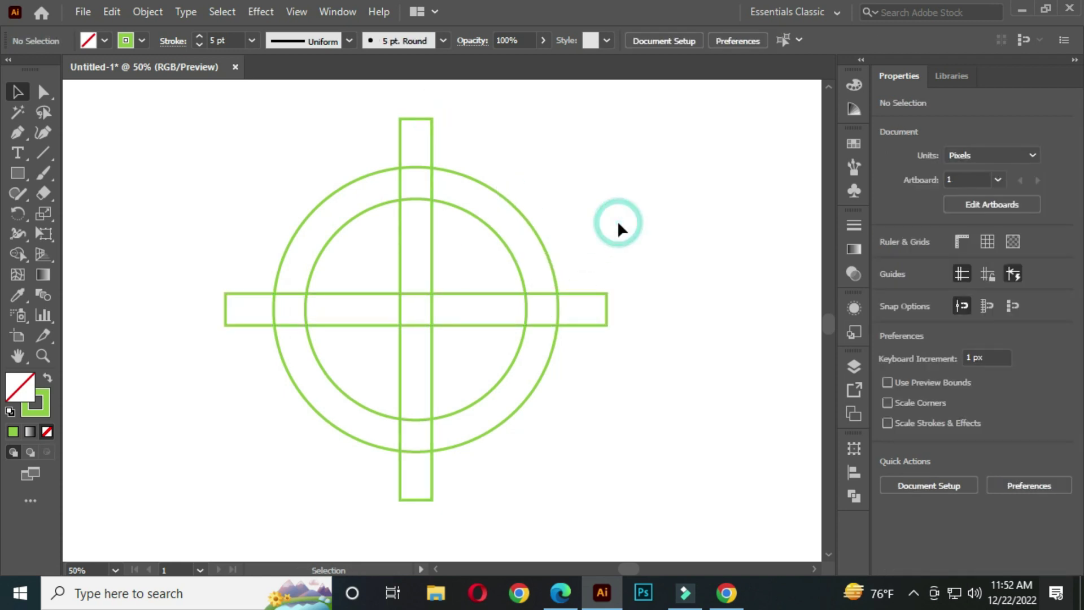
Step: Widen the horizontal bar symmetrically to about 770 px
left_click(607, 305)
left_click_drag(606, 309, 633, 308)
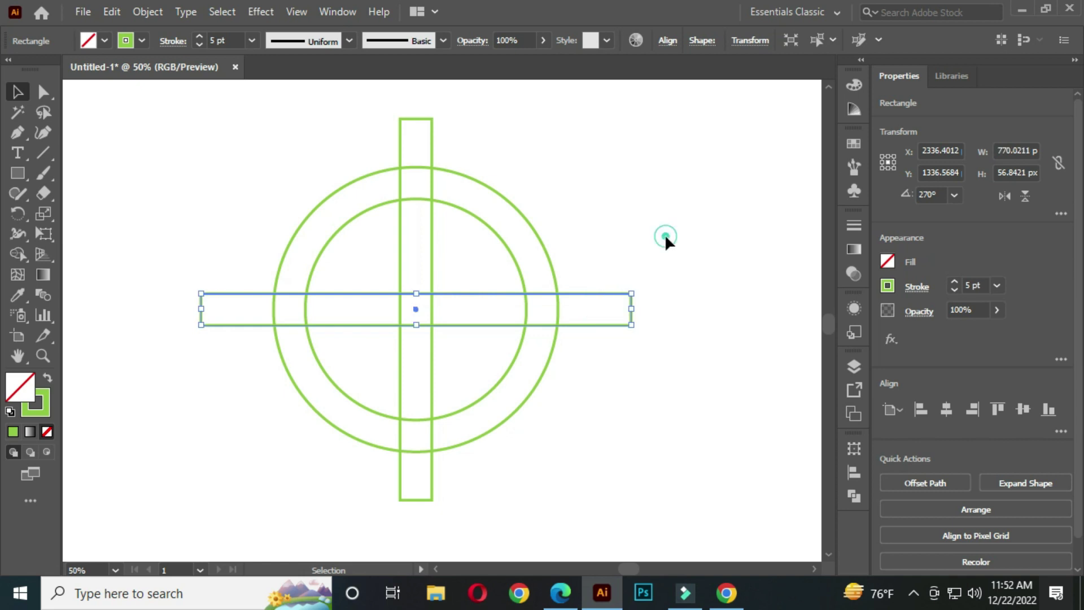
left_click(665, 240)
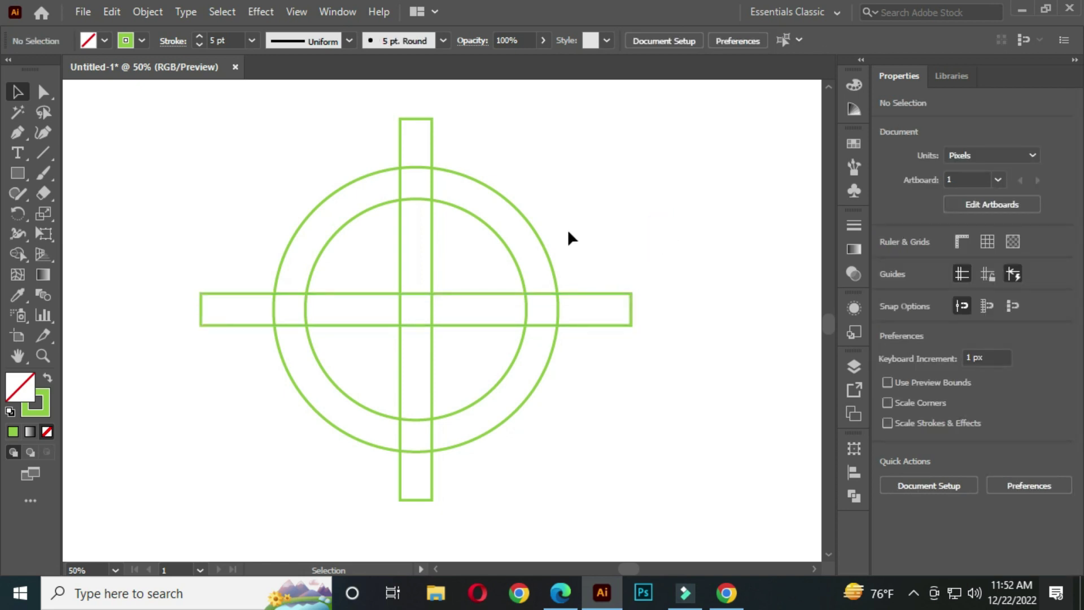
Step: Duplicate the ring pair to the upper right and scale it to about 398 px across
left_click(486, 248)
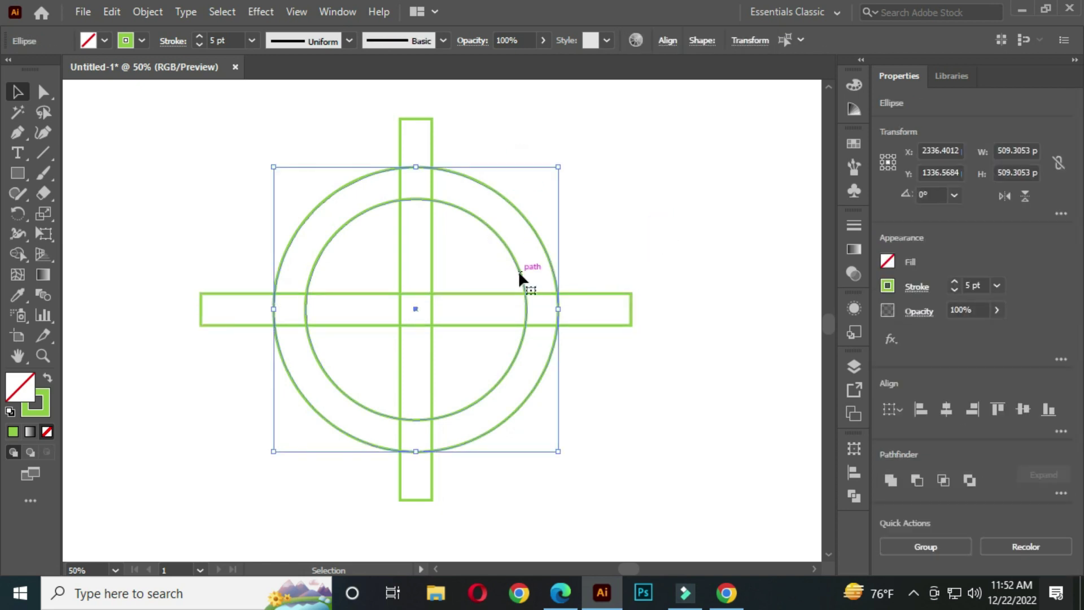
left_click_drag(481, 397, 576, 294)
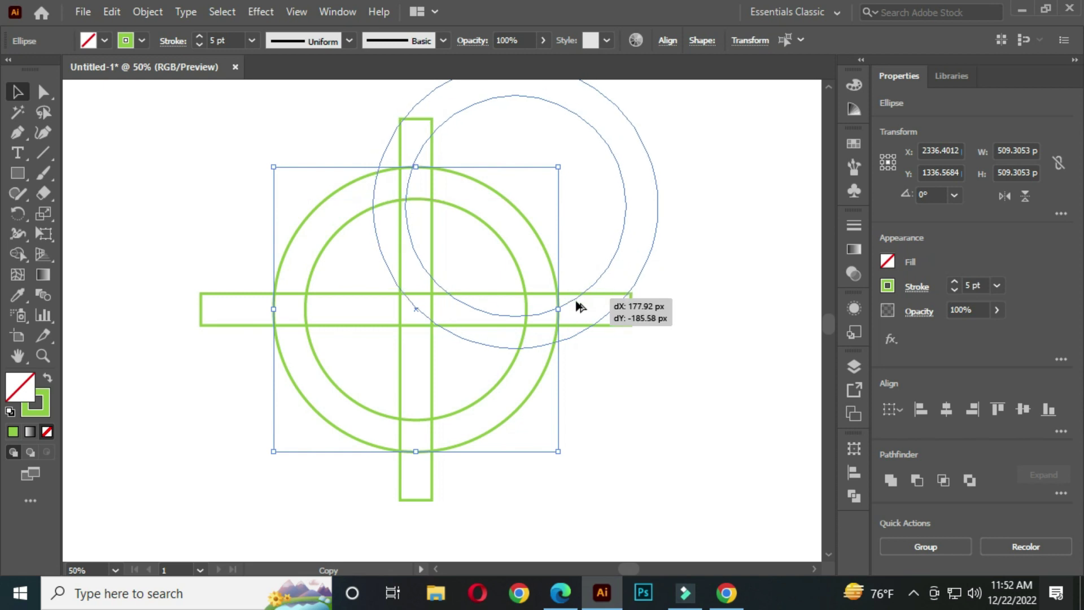
left_click_drag(577, 294, 582, 252)
scroll(588, 203, "down", 1)
scroll(588, 204, "up", 1)
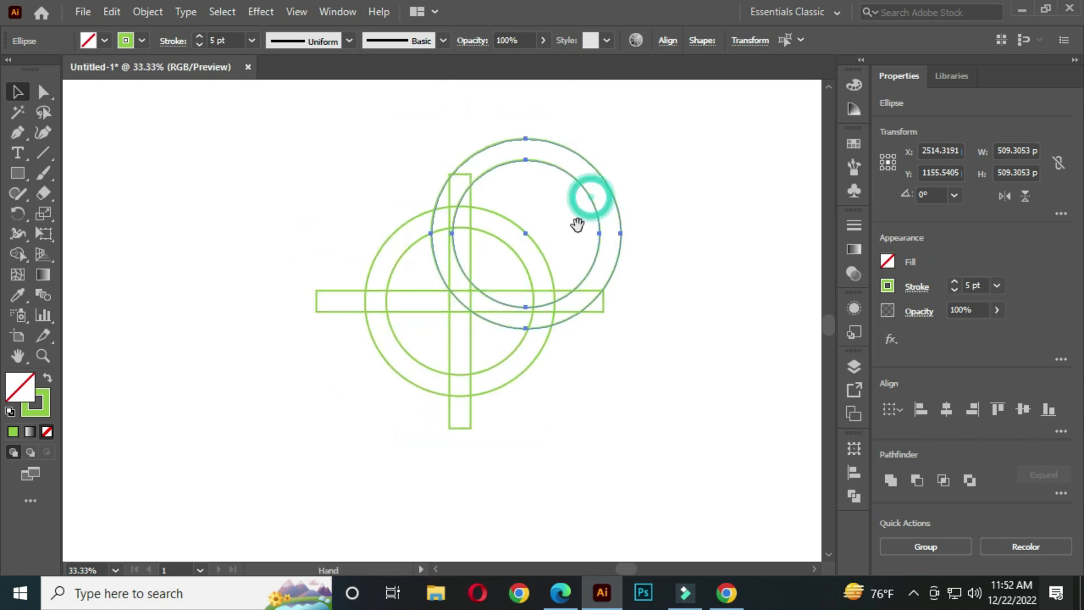
left_click_drag(623, 140, 592, 196)
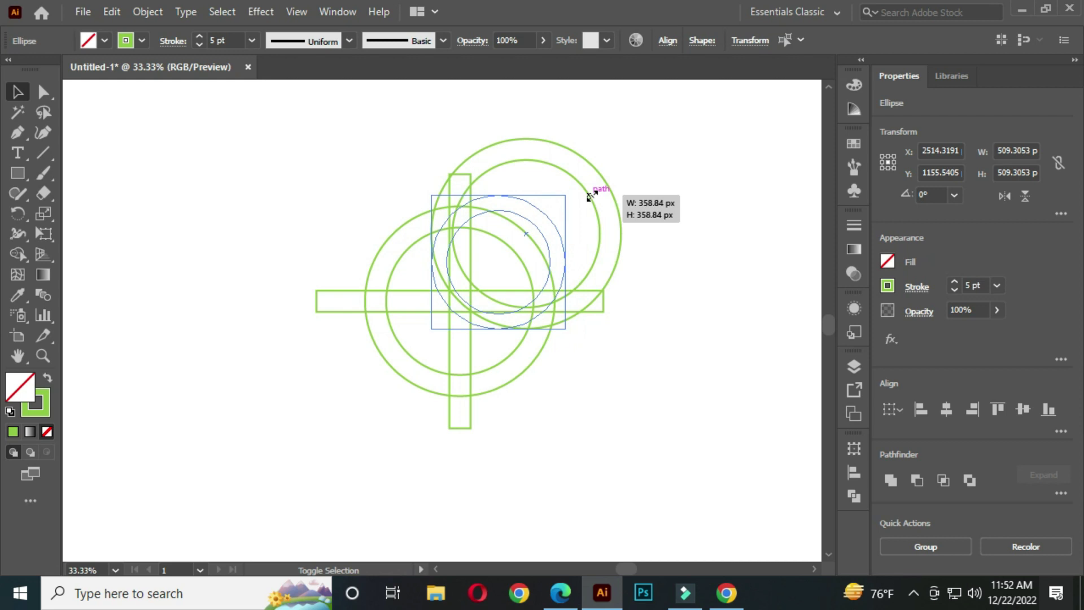
left_click_drag(592, 195, 592, 191)
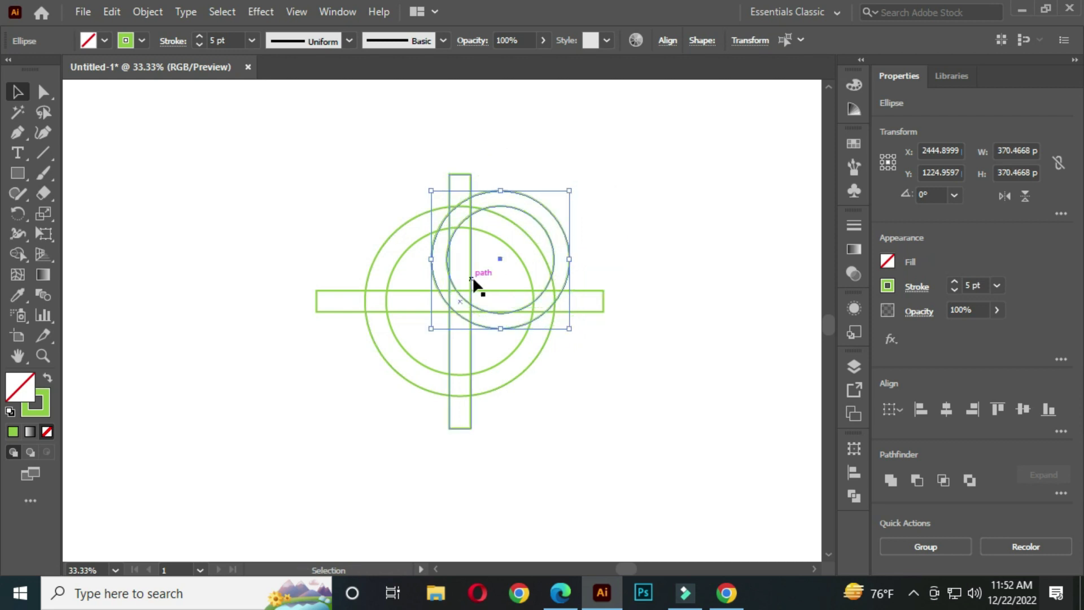
scroll(453, 280, "up", 2)
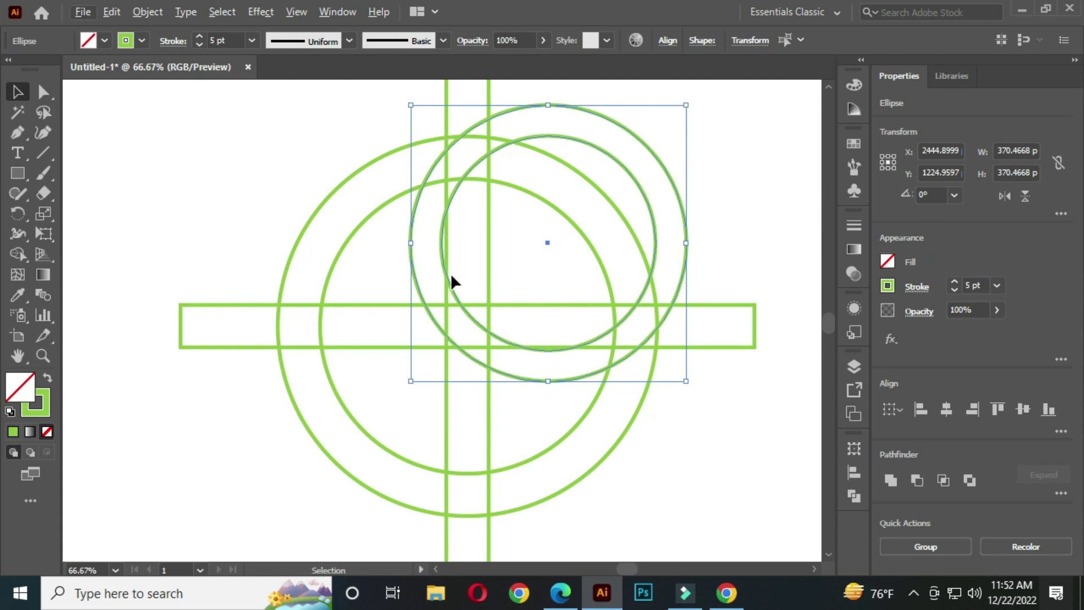
left_click_drag(445, 270, 485, 272)
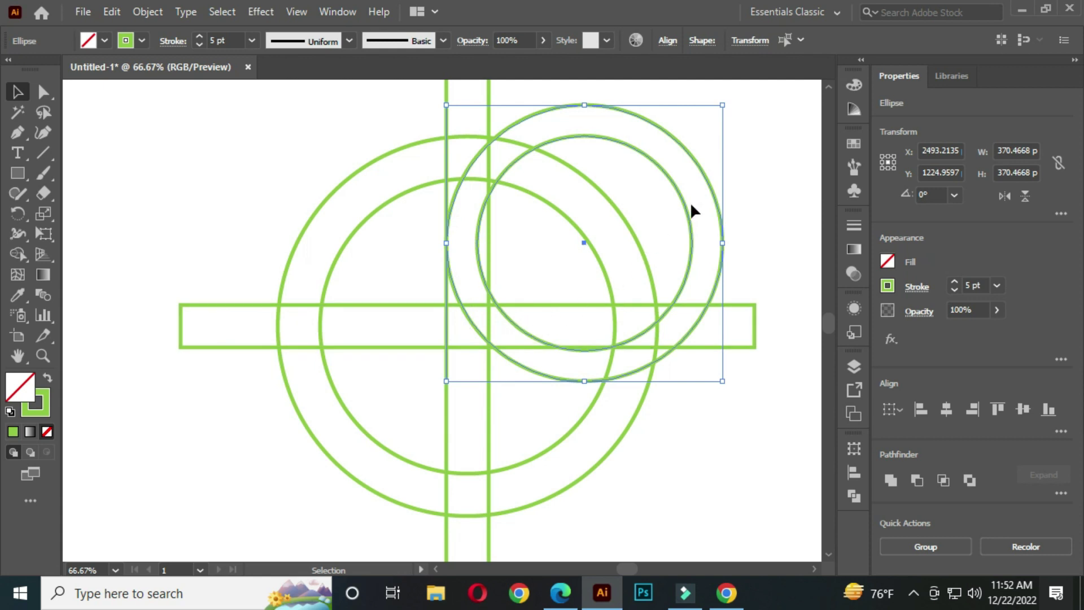
scroll(691, 202, "up", 2)
left_click_drag(679, 140, 701, 120)
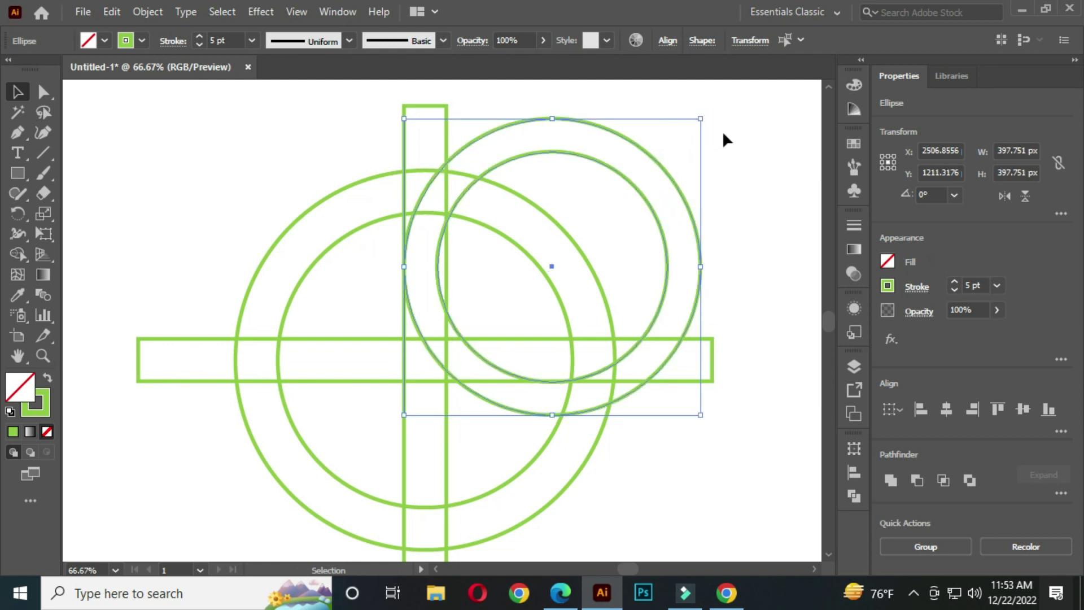
left_click(749, 128)
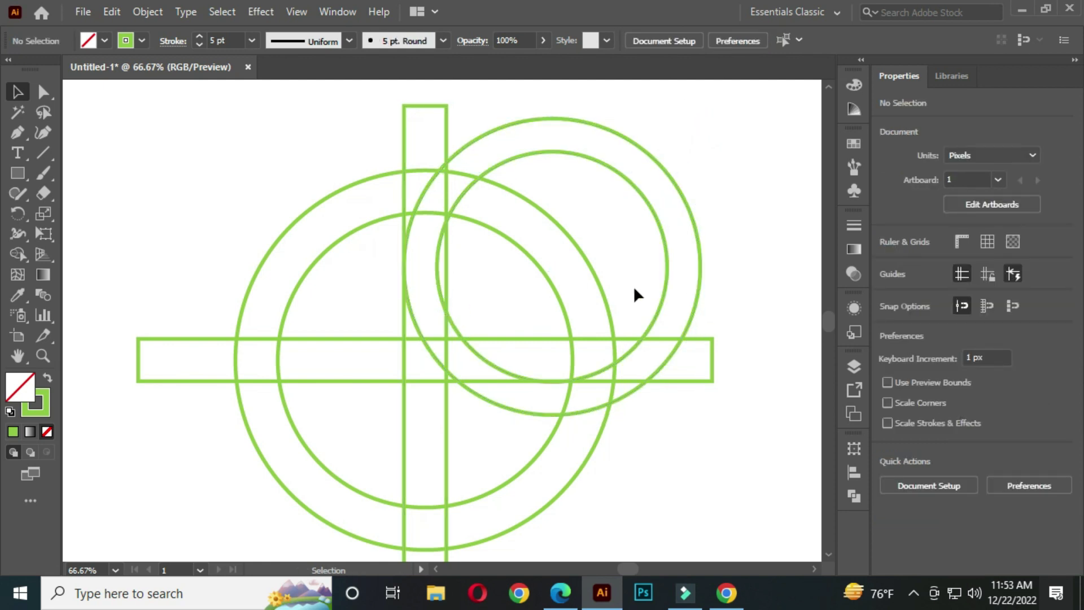
Step: Shrink the copy's inner circle to about 282 px across
left_click(665, 251)
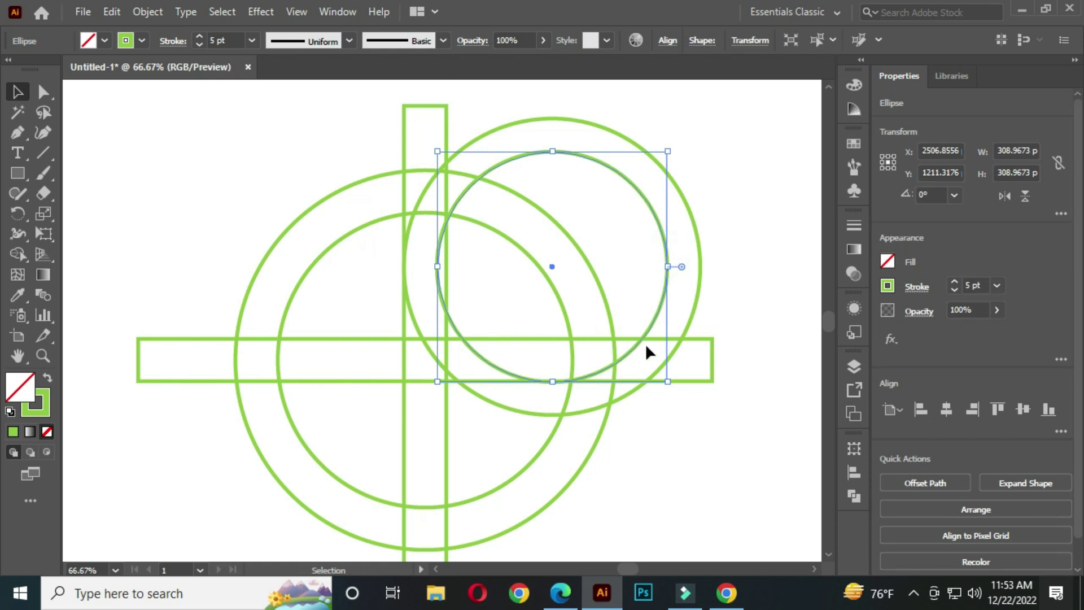
left_click_drag(668, 381, 660, 372)
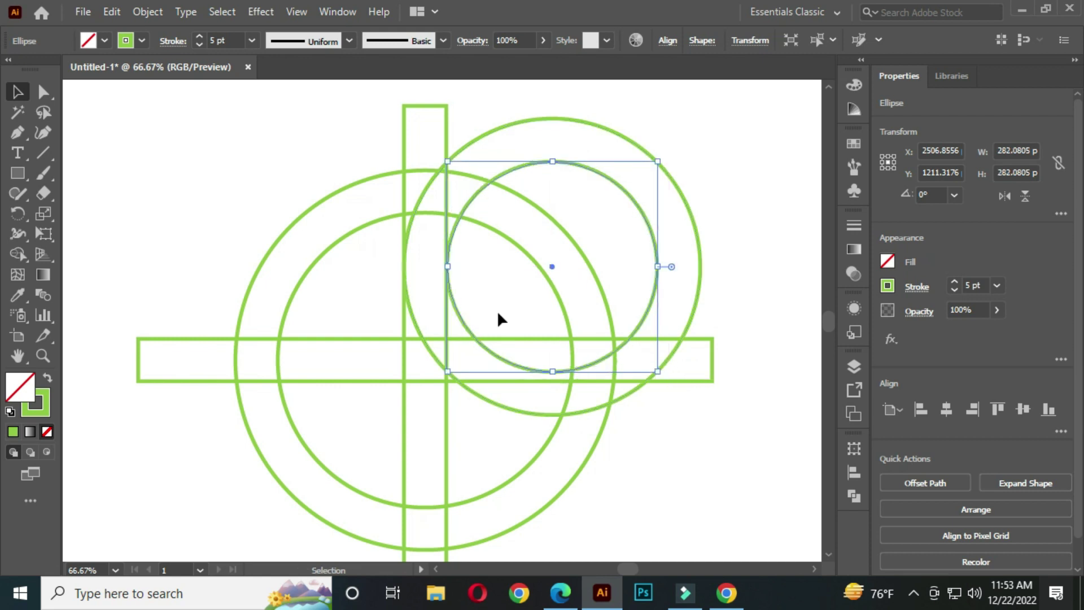
left_click(731, 173)
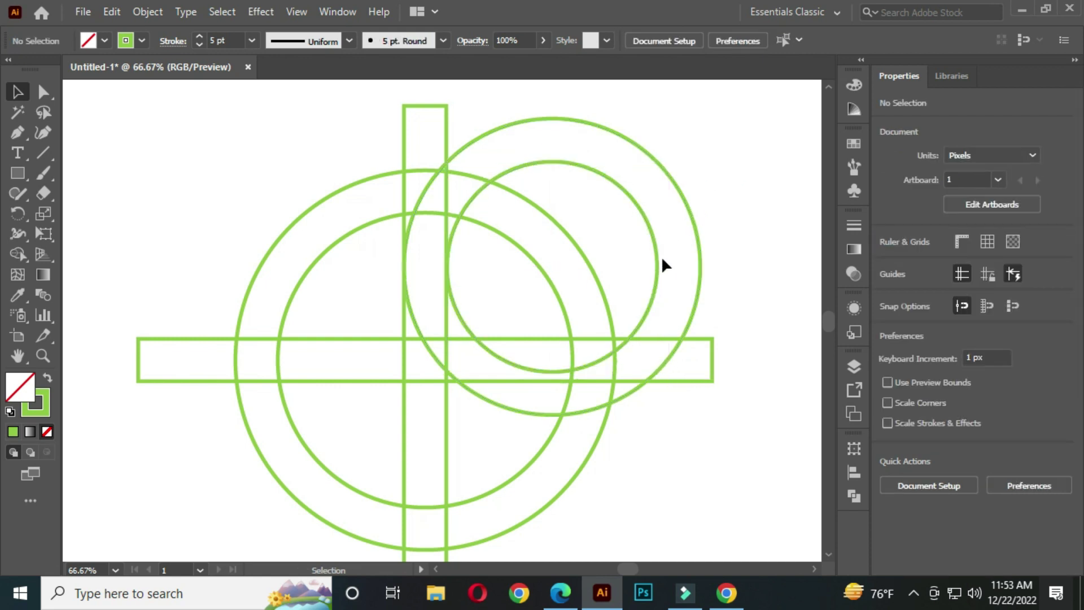
Step: Copy the upper-right ring pair straight across to the upper left
left_click_drag(636, 205, 624, 210)
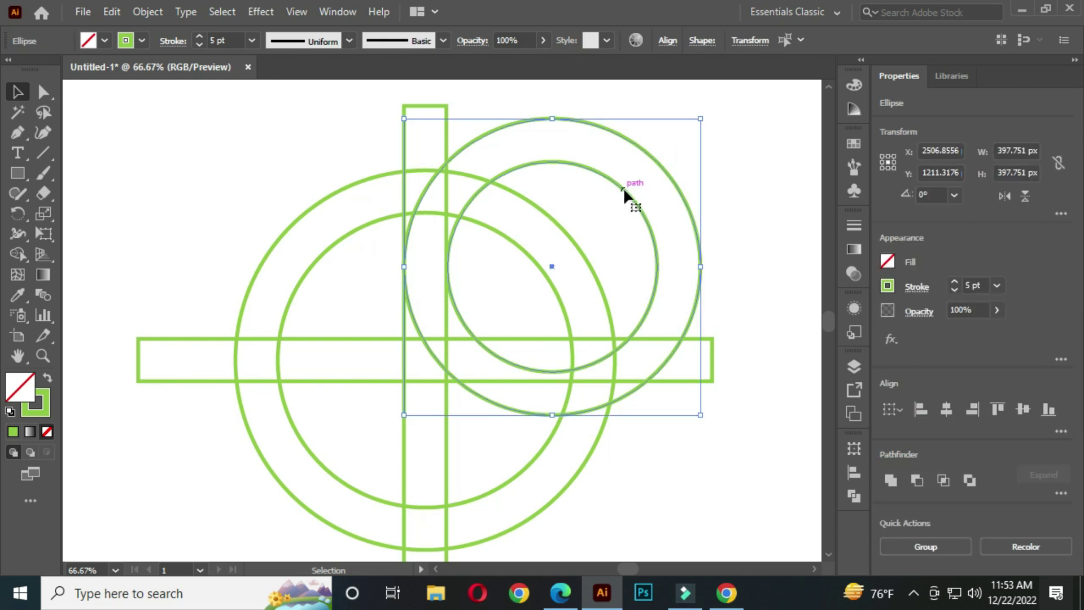
left_click_drag(627, 196, 374, 195)
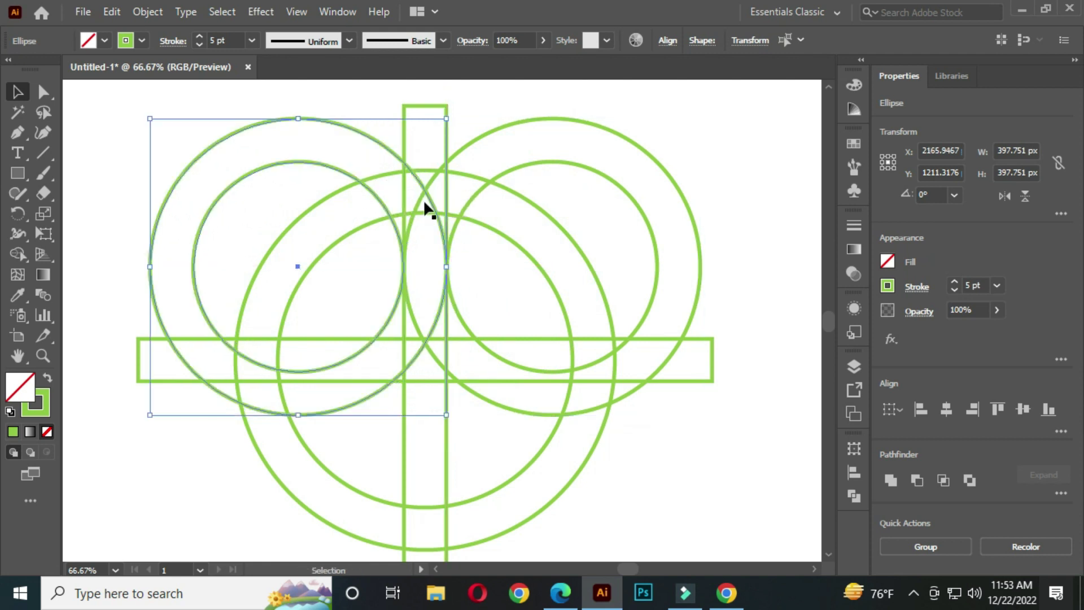
left_click(722, 157)
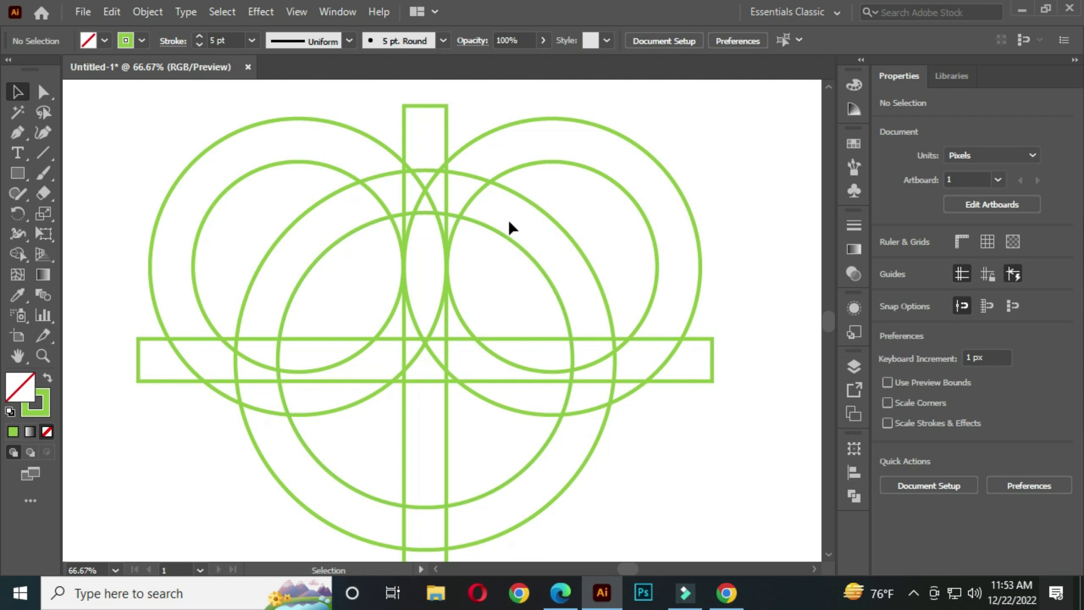
Step: Copy the left ring pair to the top centre and raise it above the cross
key("ctrl+minus")
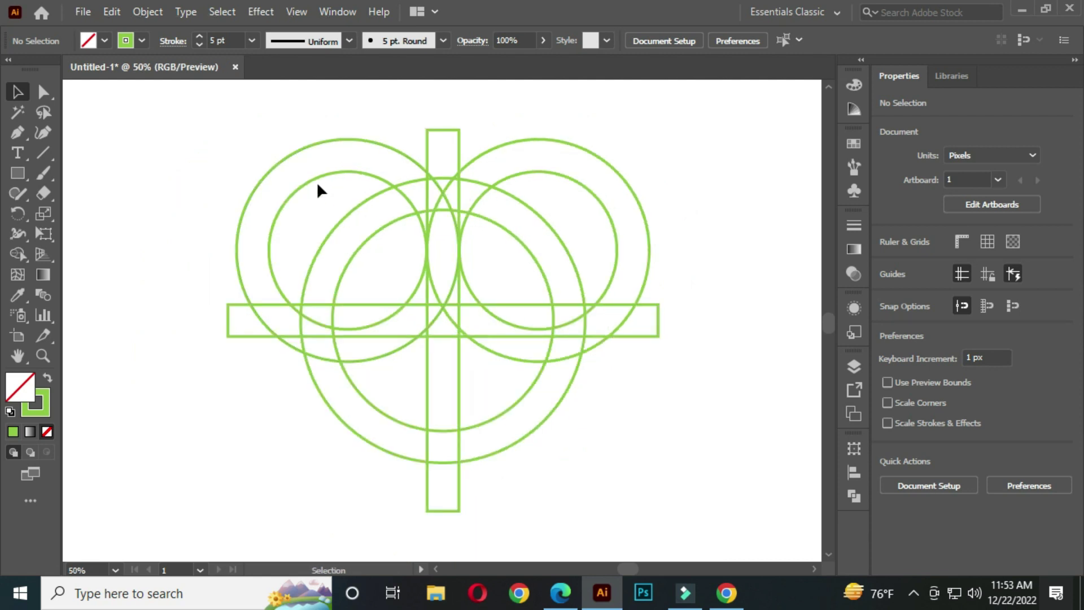
left_click_drag(440, 169, 443, 231)
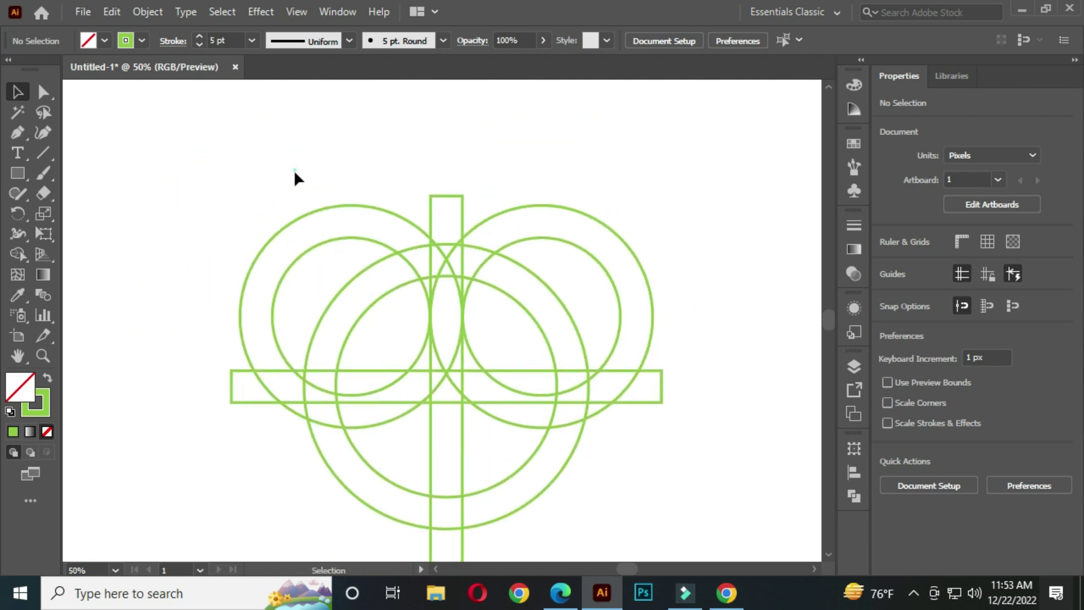
left_click(333, 251)
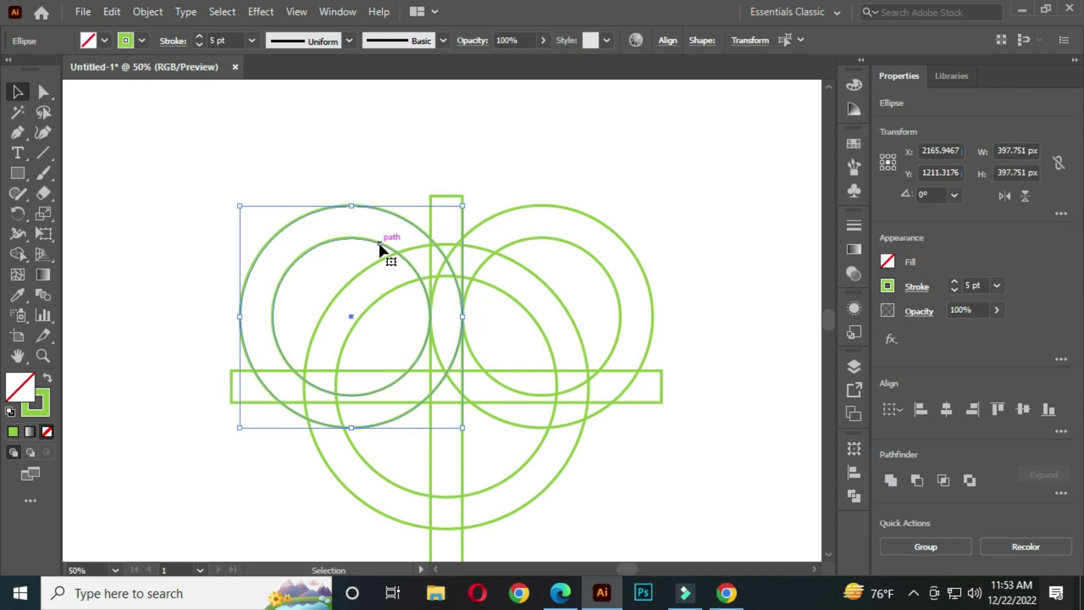
left_click(378, 241, "shift")
mouse_move(378, 242)
left_mouse_down()
mouse_move(440, 197)
mouse_move(478, 193)
left_mouse_up()
scroll(447, 362, "up", 1)
mouse_move(450, 335)
left_mouse_down()
mouse_move(452, 284)
mouse_move(452, 294)
left_mouse_up()
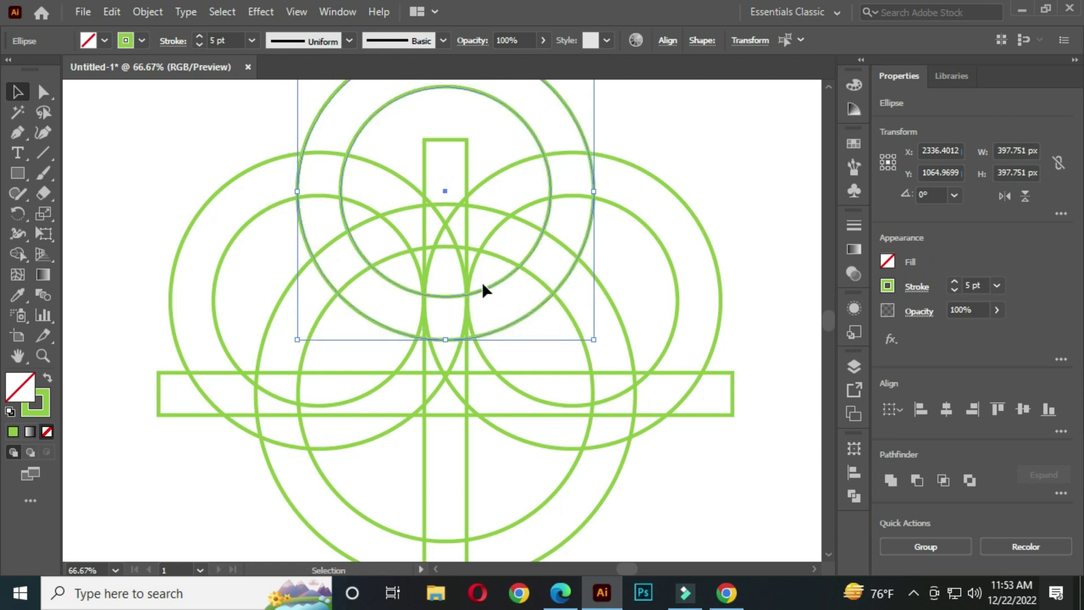
left_click_drag(484, 290, 485, 293)
left_click(662, 218)
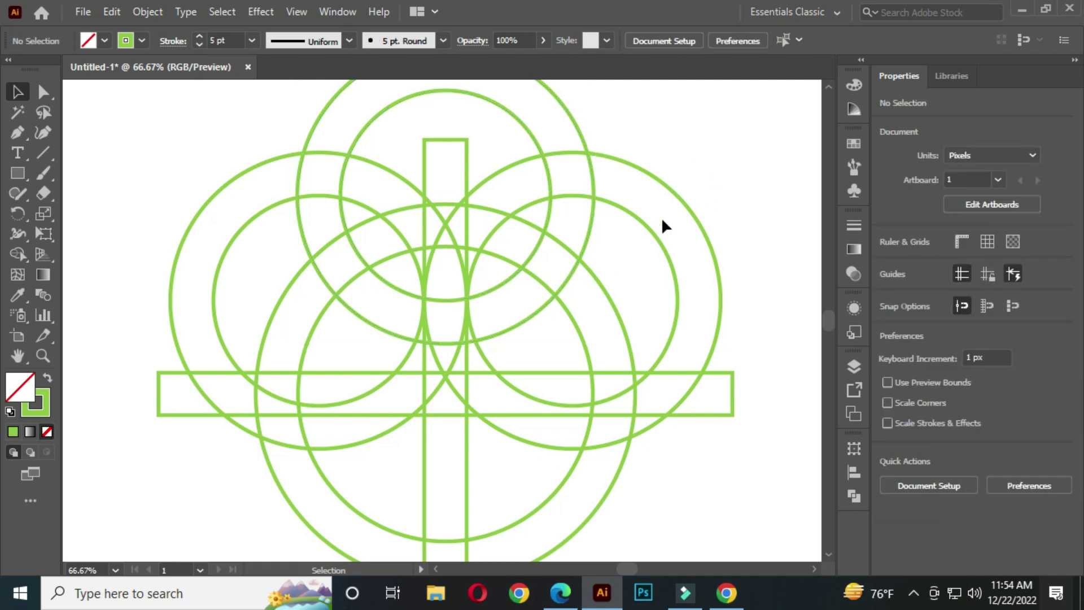
key("ctrl+minus")
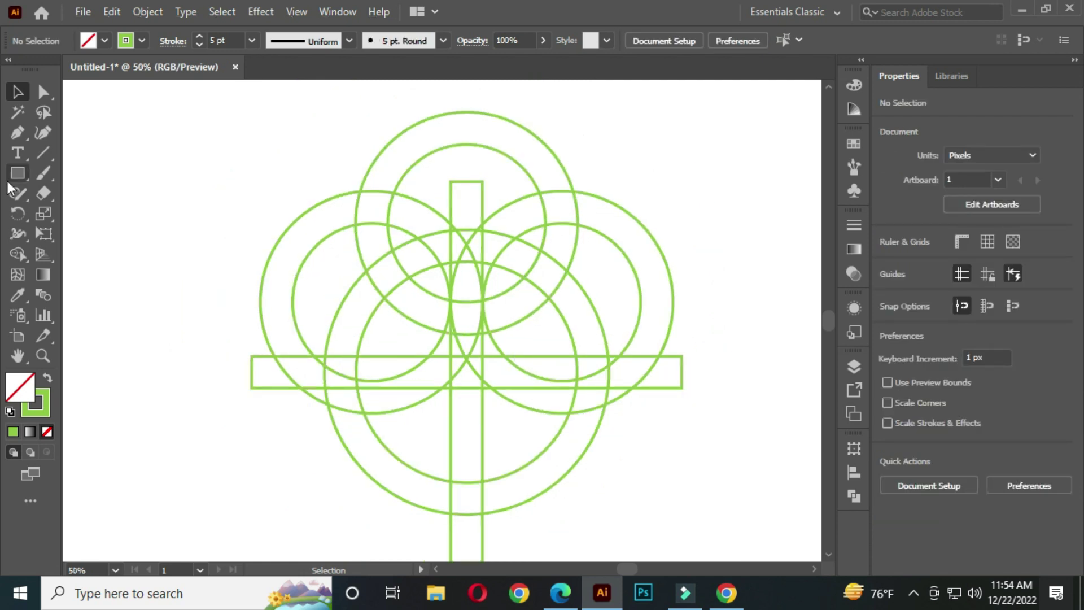
Step: Draw a small rectangle in the stem area below the horizontal bar
left_click_drag(18, 173, 104, 175)
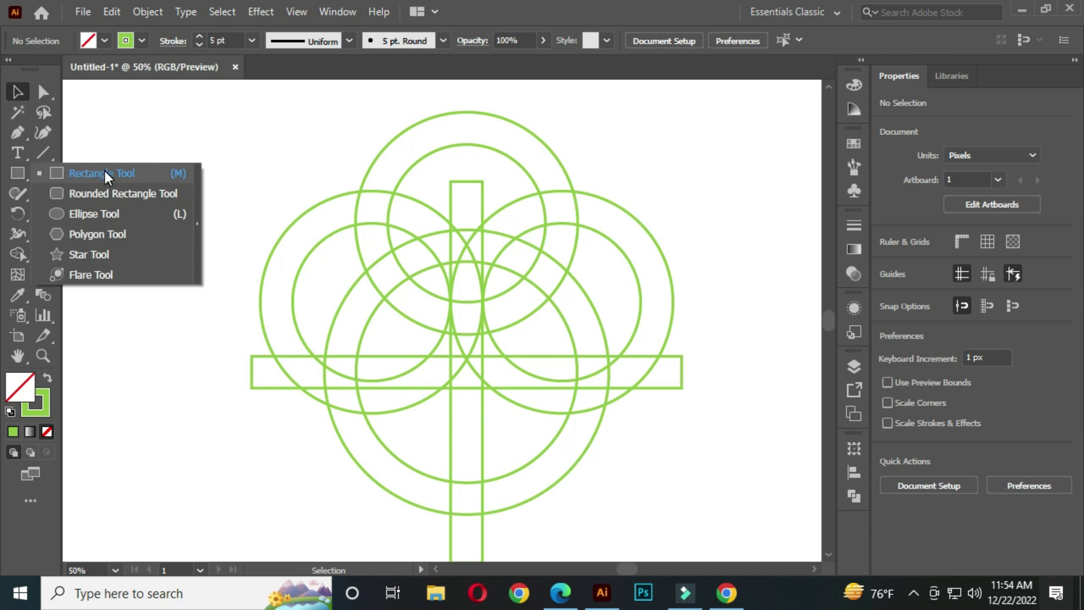
left_click(105, 173)
key("ctrl+plus")
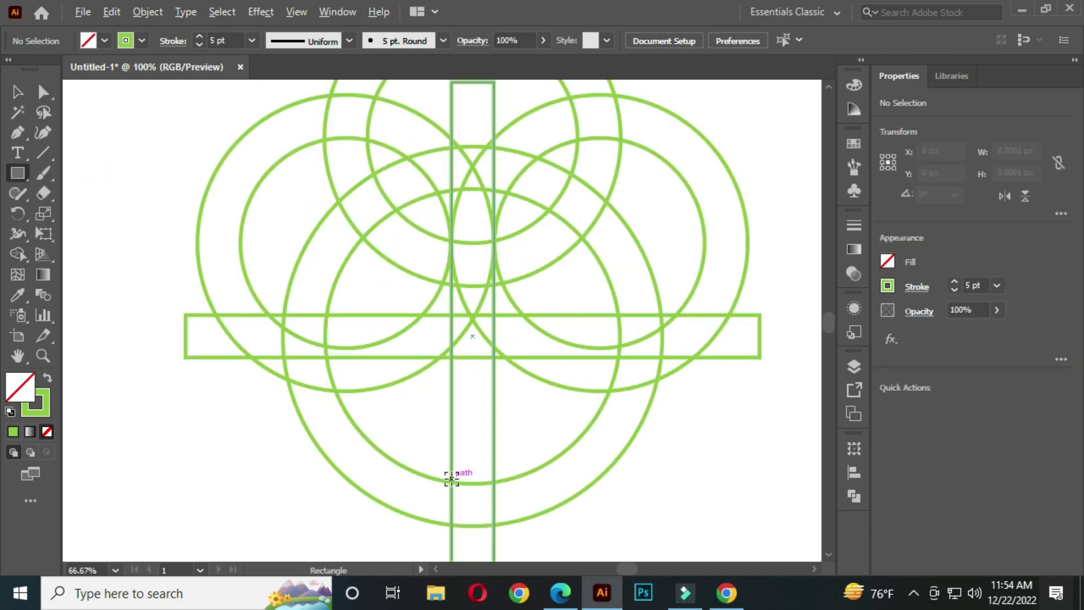
key("ctrl+plus")
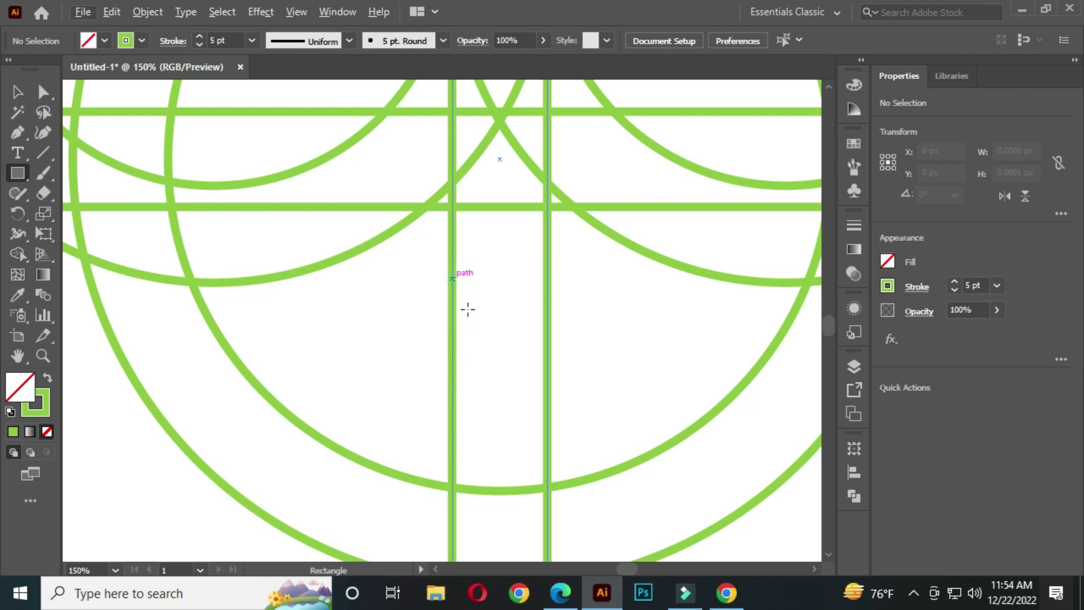
left_click_drag(454, 278, 551, 458)
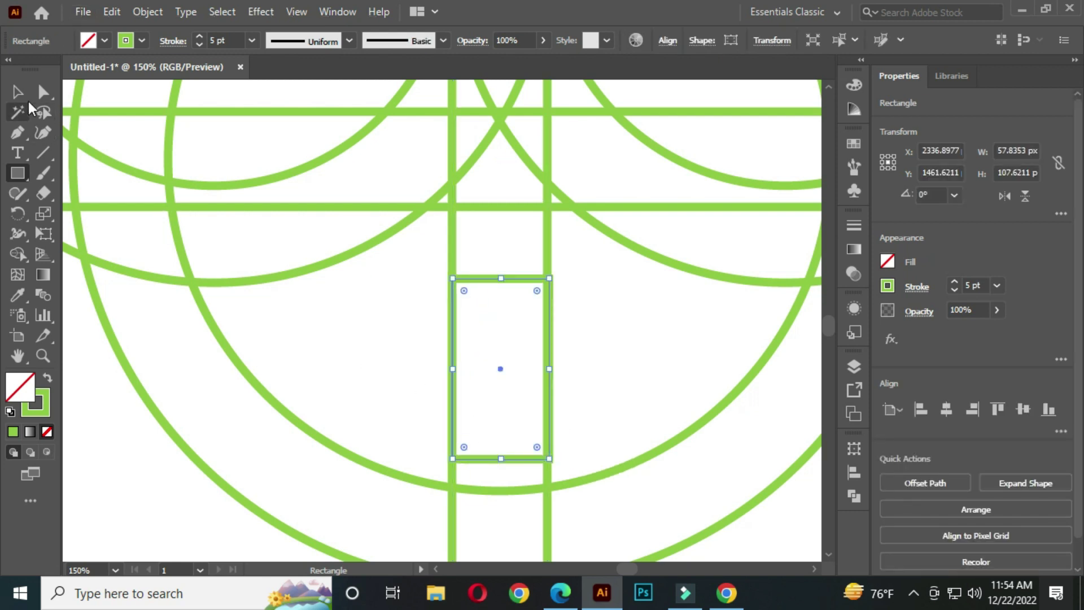
left_click(19, 92)
Step: Move the small rectangle just left of the vertical bar, about 58 by 120 px
left_click_drag(544, 252, 572, 307)
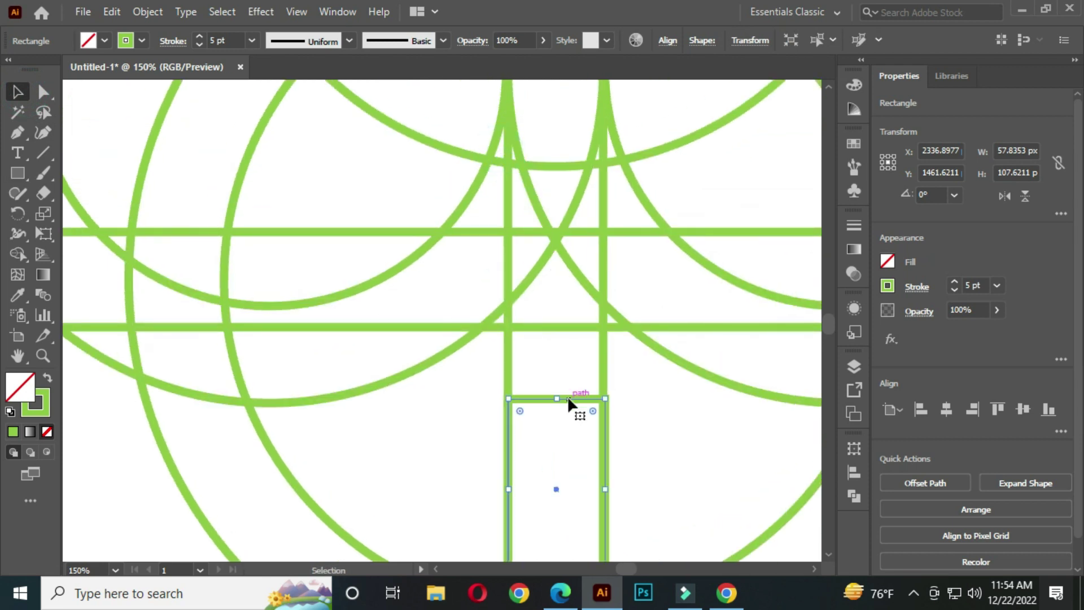
left_click_drag(567, 395, 471, 208)
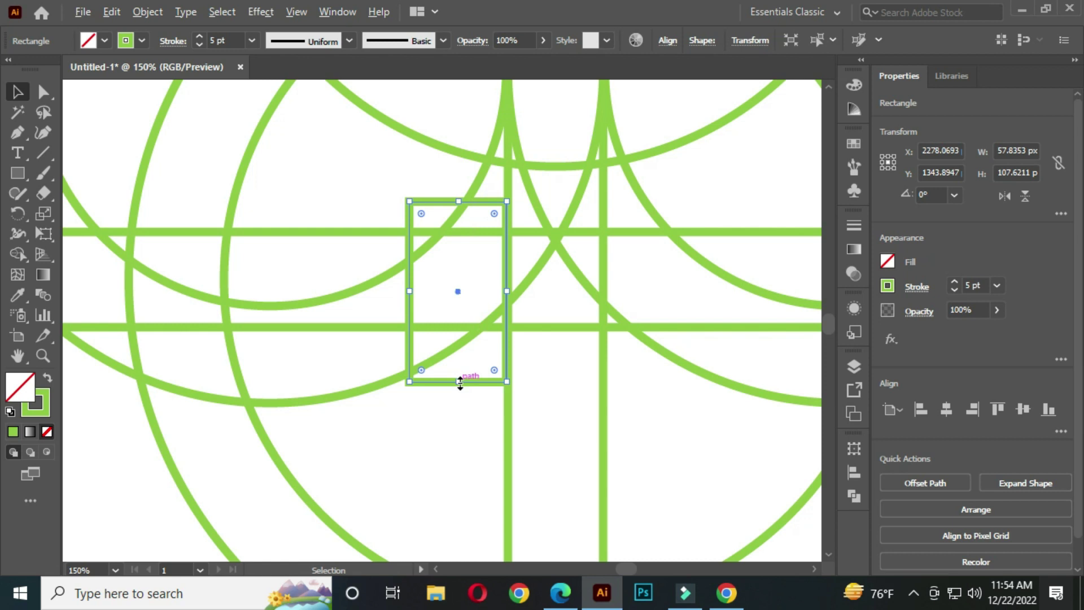
left_click_drag(460, 383, 460, 399)
scroll(535, 284, "down", 3)
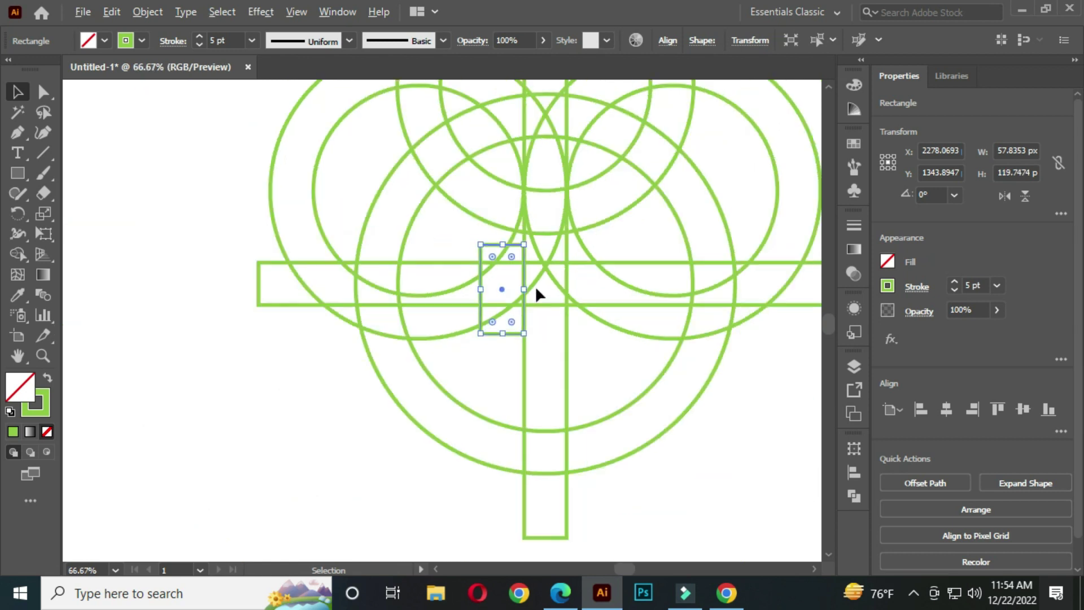
key("space")
left_click_drag(605, 278, 480, 321)
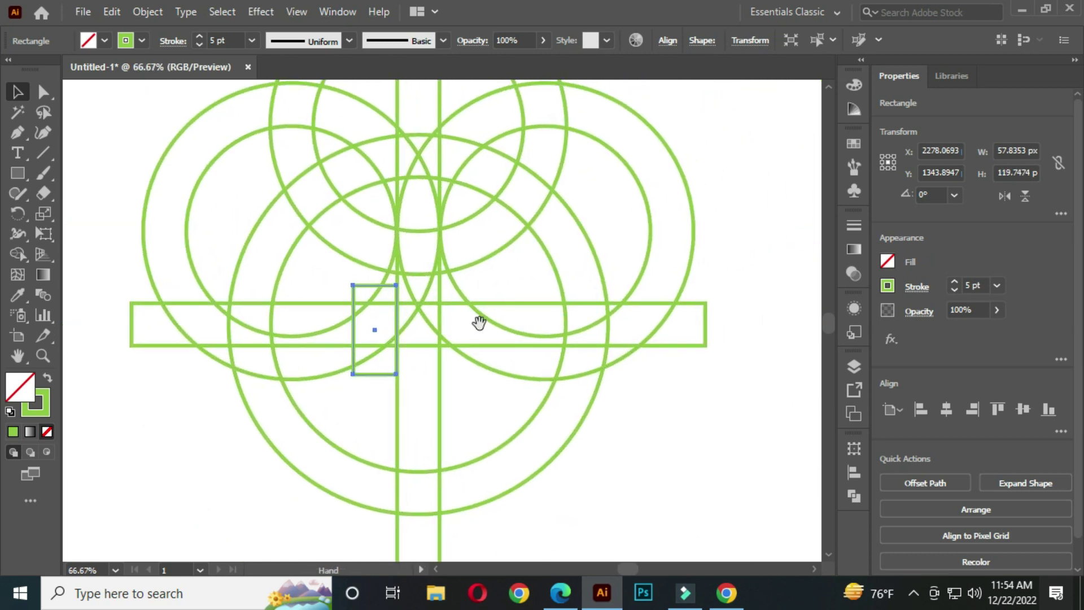
left_click(490, 321)
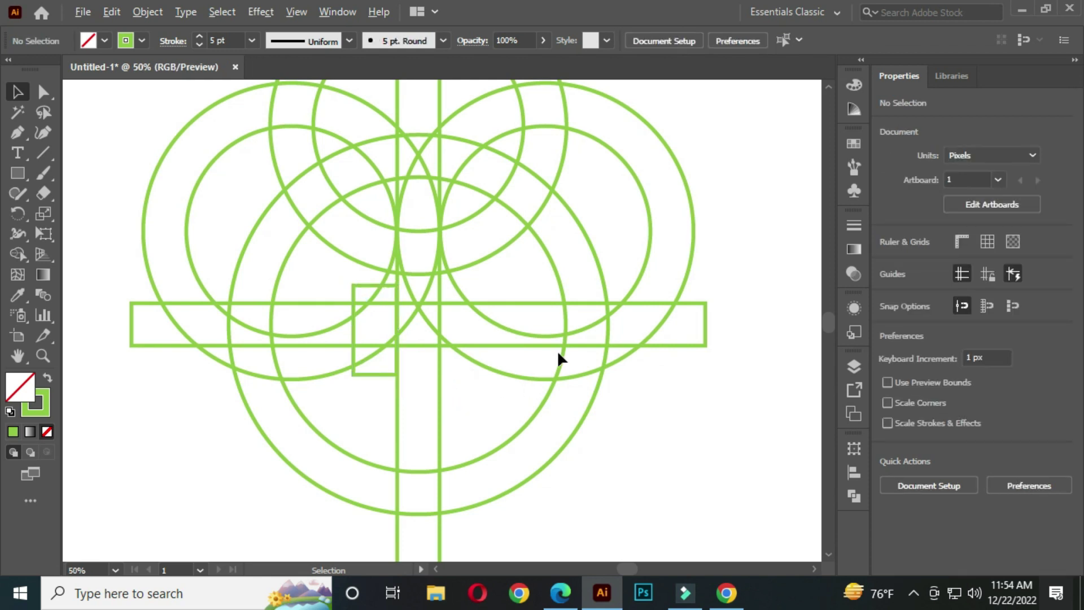
scroll(557, 350, "down", 2)
Step: Draw a horizontal line about 97 px long across the stem below the bar
left_click_drag(42, 156, 140, 152)
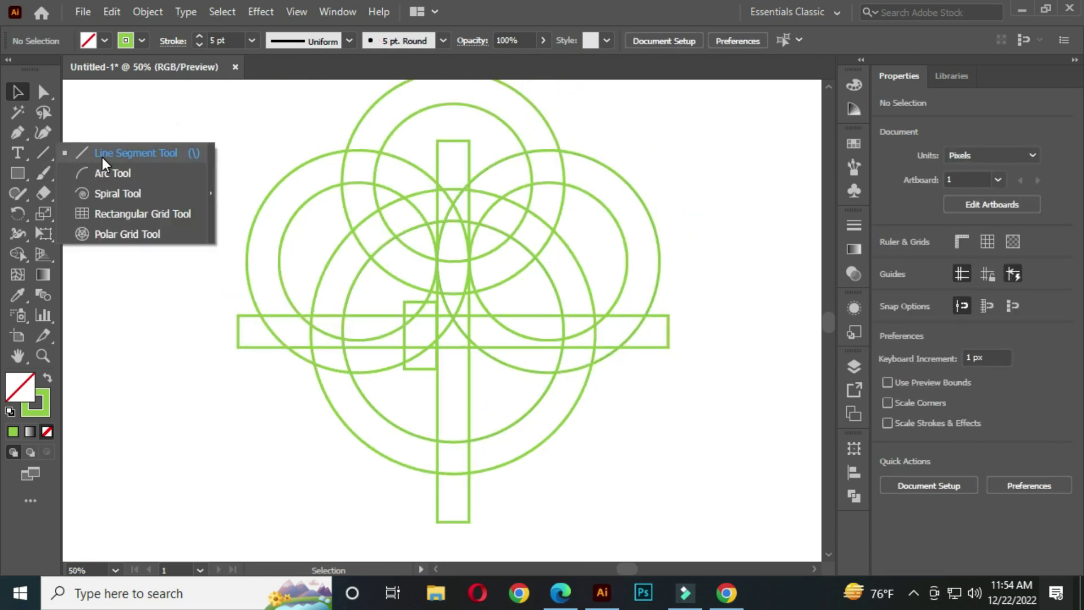
scroll(442, 428, "up", 2)
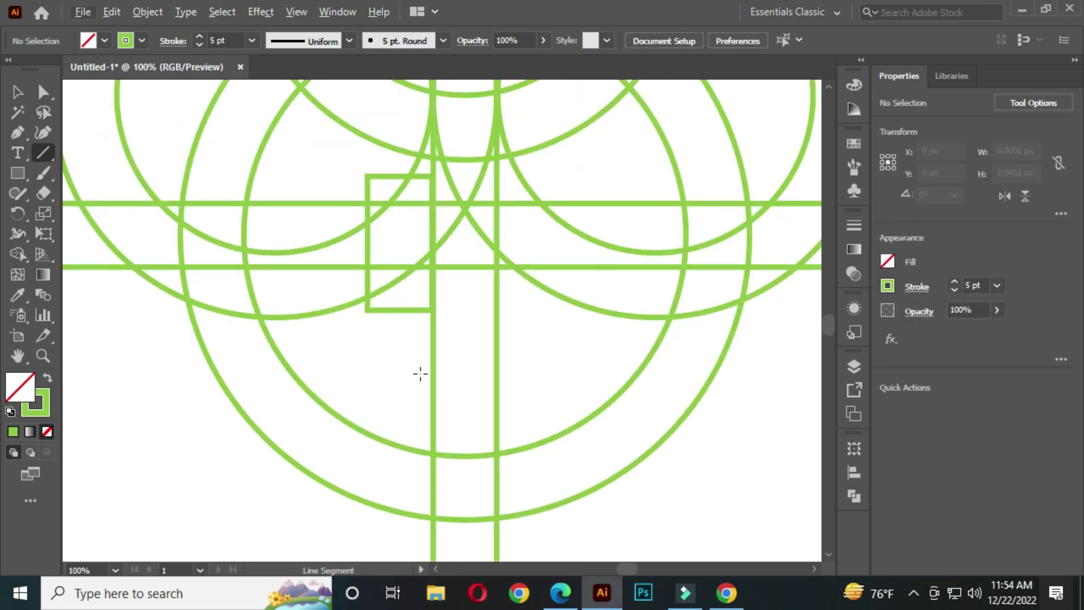
left_click_drag(416, 361, 520, 360)
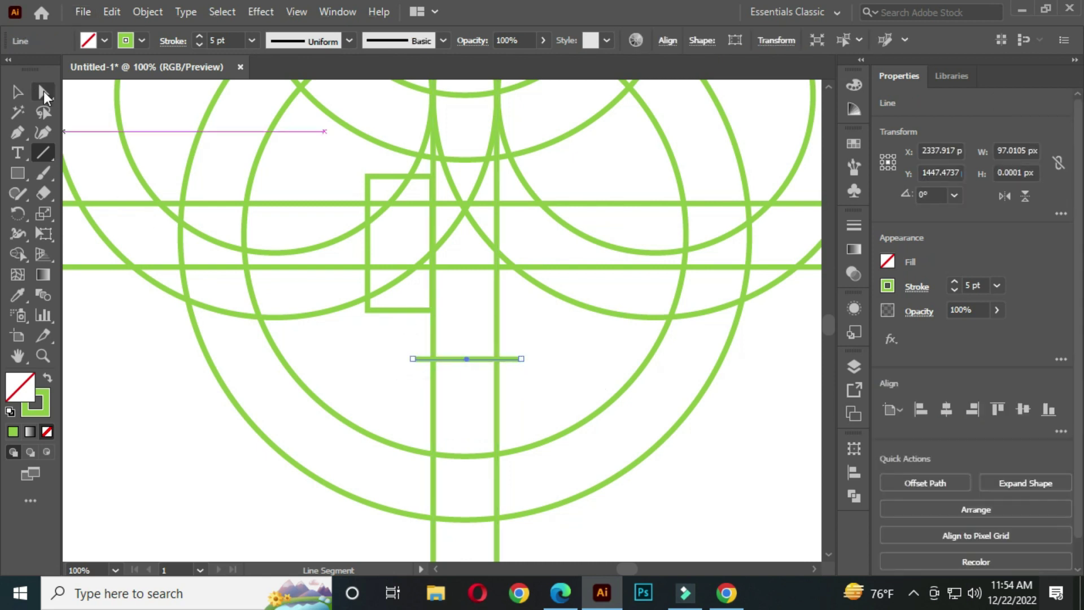
left_click(18, 93)
left_click(339, 353)
scroll(442, 347, "down", 2)
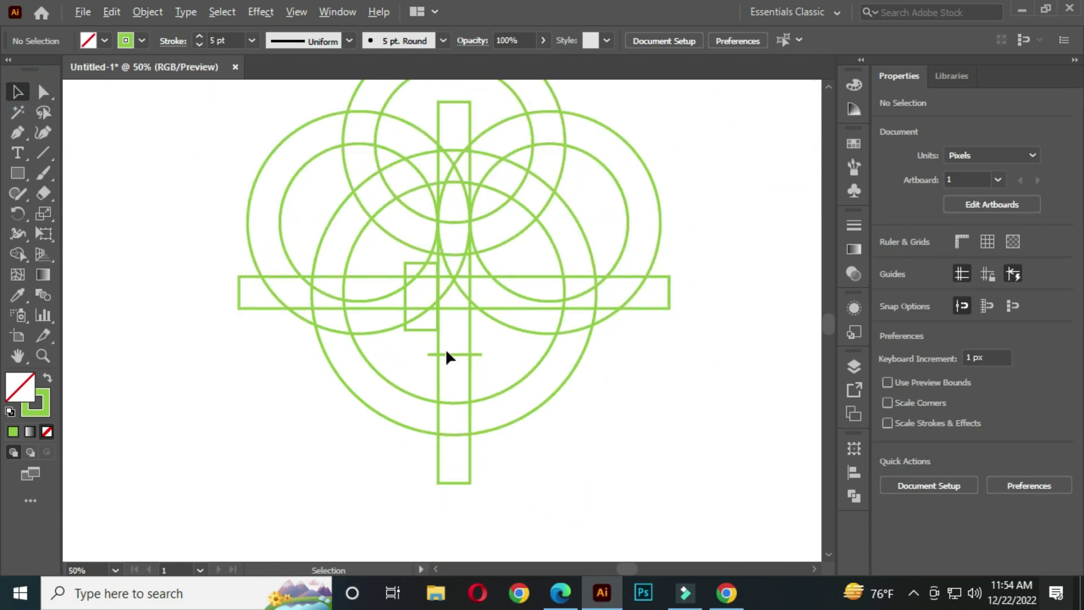
left_click_drag(473, 288, 475, 335)
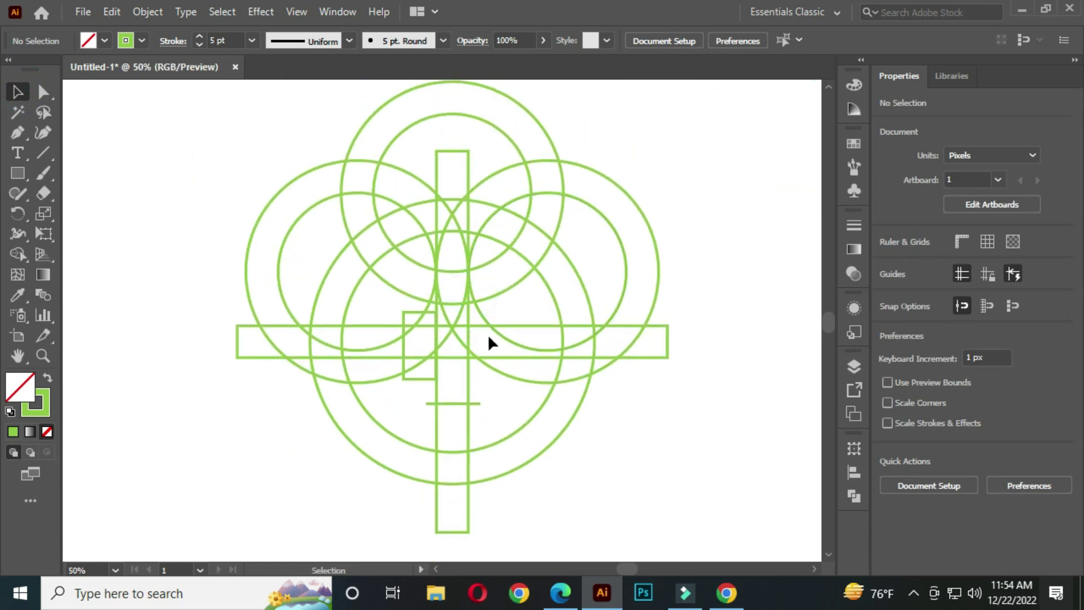
scroll(487, 334, "down", 1)
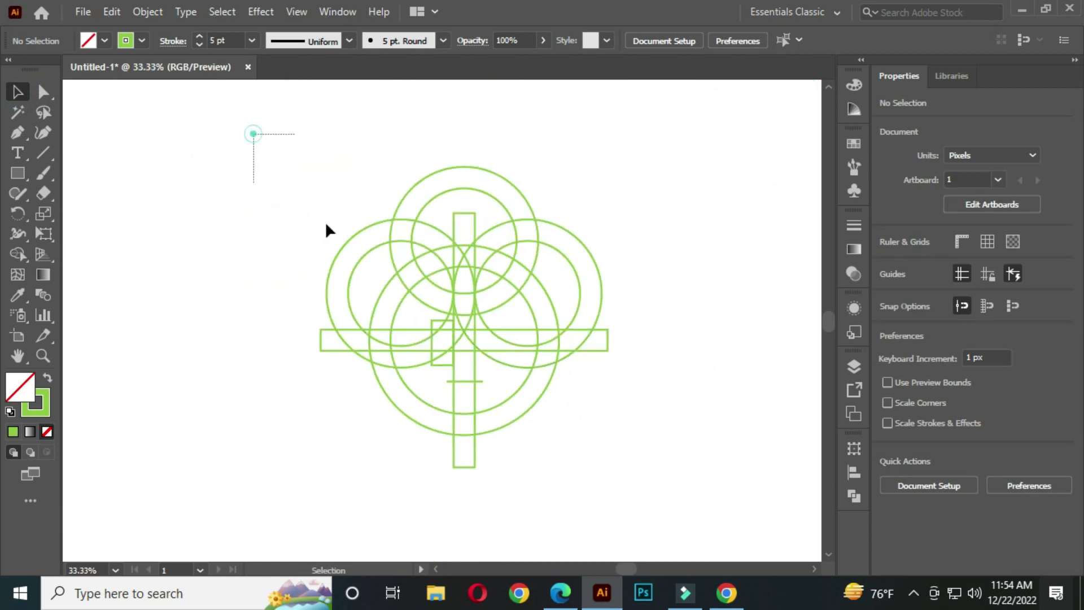
Step: Select all construction shapes with the Shape Builder Tool active and a green fill chosen
left_click_drag(325, 222, 670, 454)
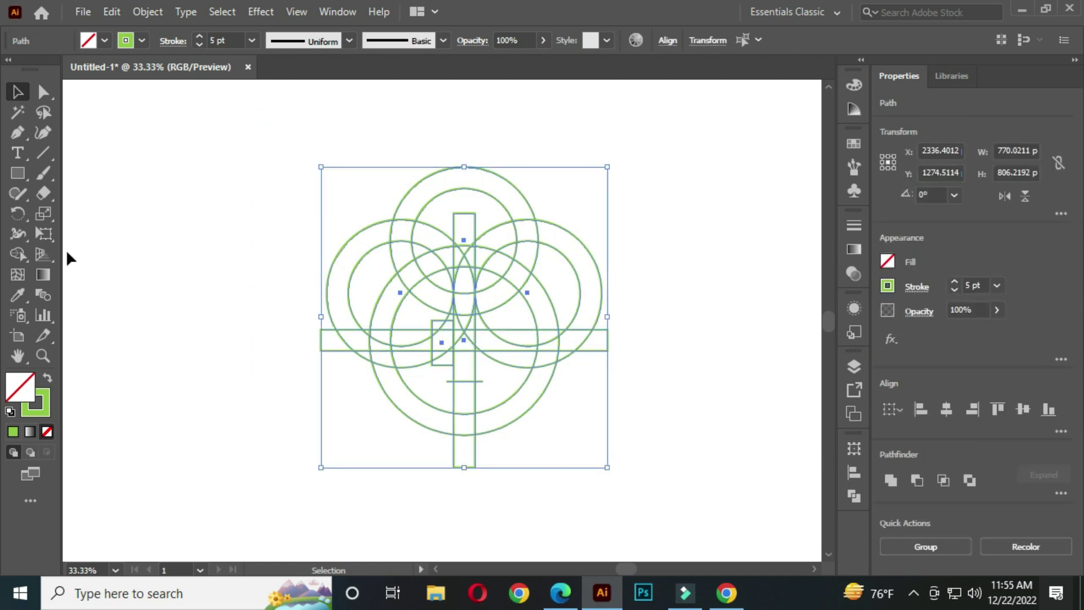
left_click_drag(19, 253, 107, 259)
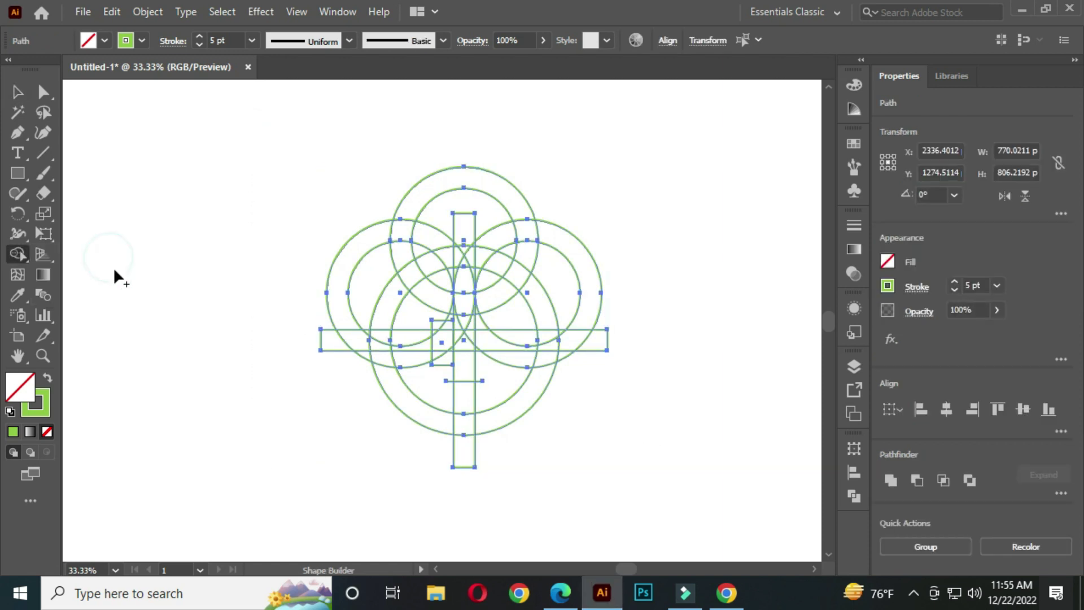
left_click(104, 40)
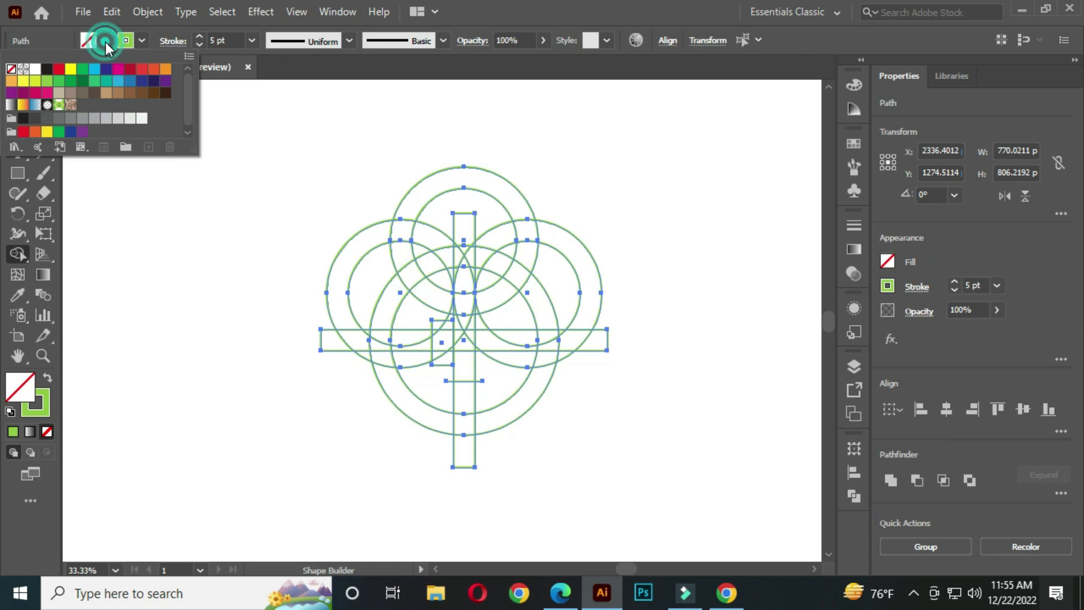
left_click(47, 83)
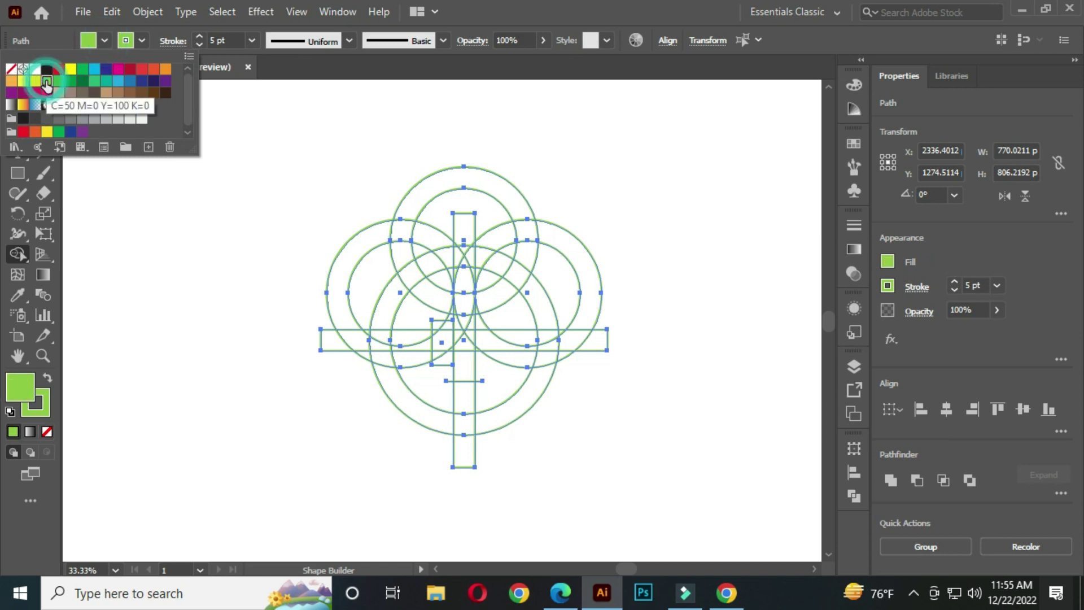
left_click(471, 278)
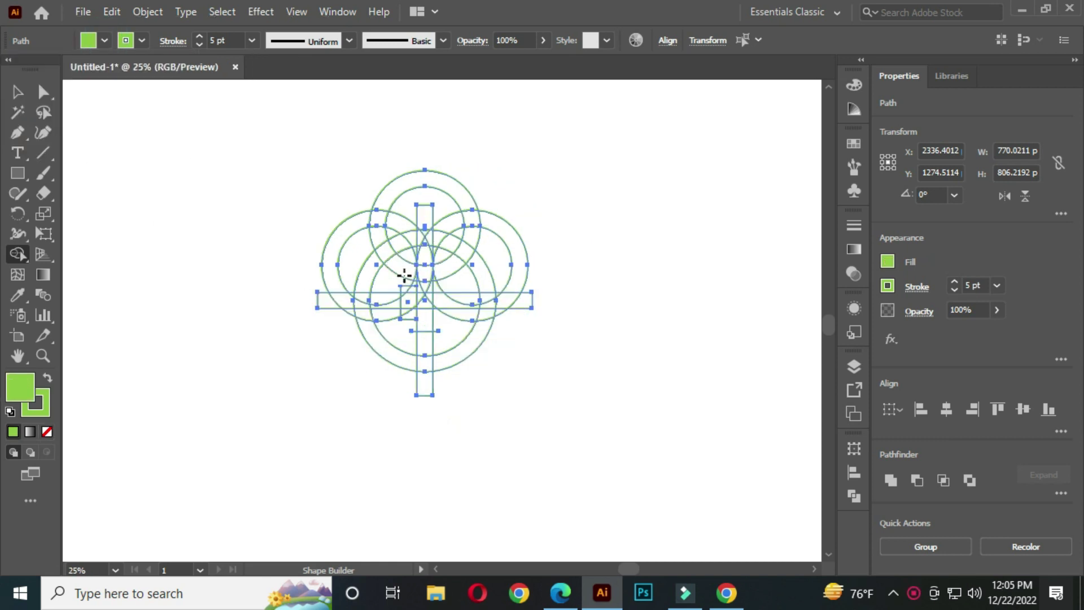
scroll(424, 383, "up", 1)
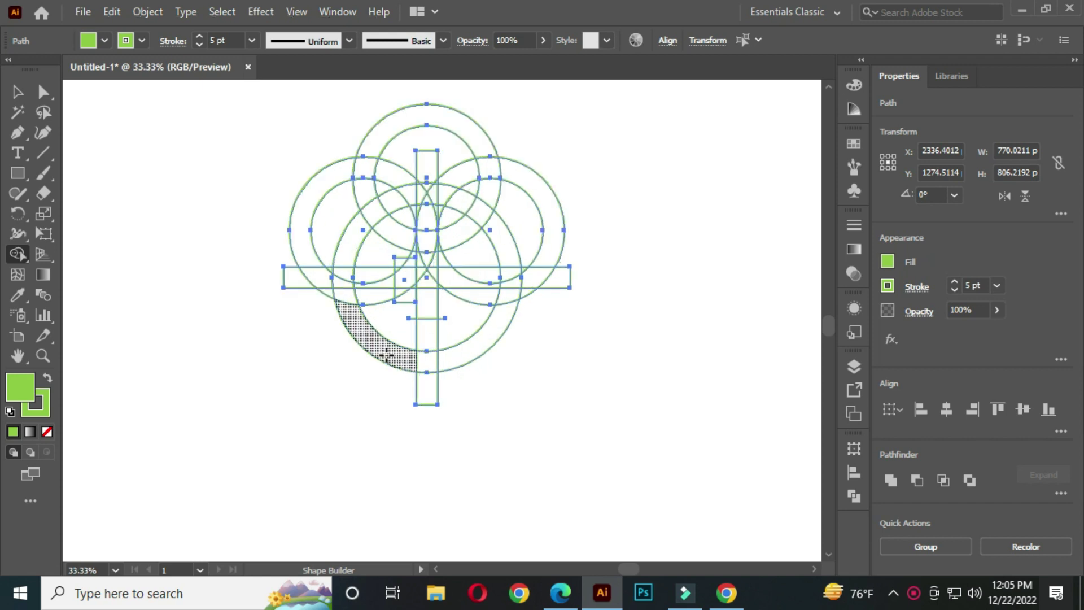
Step: Use Shape Builder to merge the lower crescent and bar regions into the green pot
left_click_drag(377, 347, 466, 357)
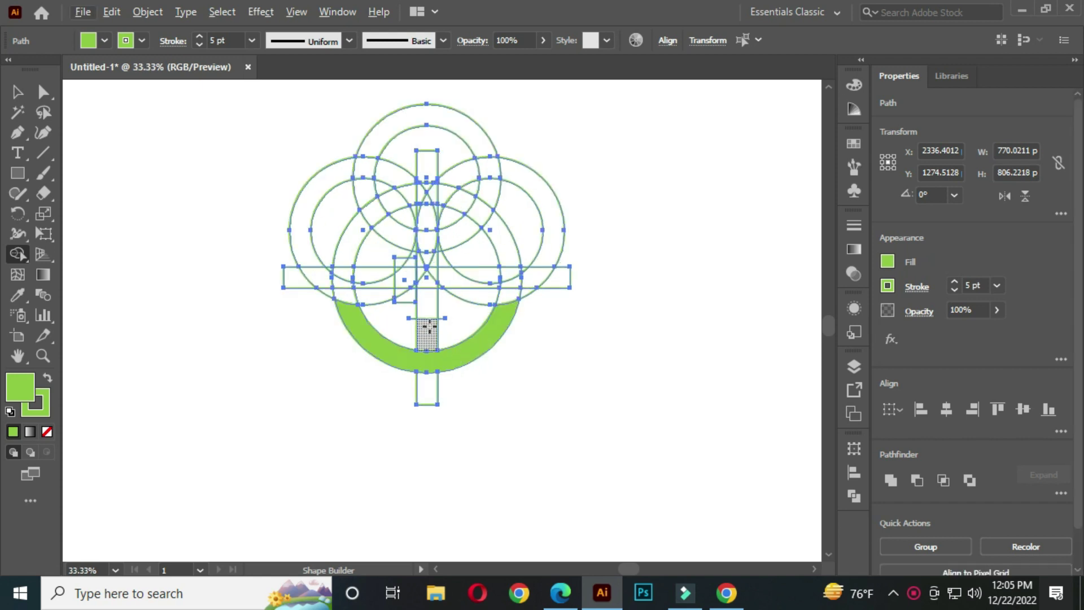
scroll(433, 339, "up", 1)
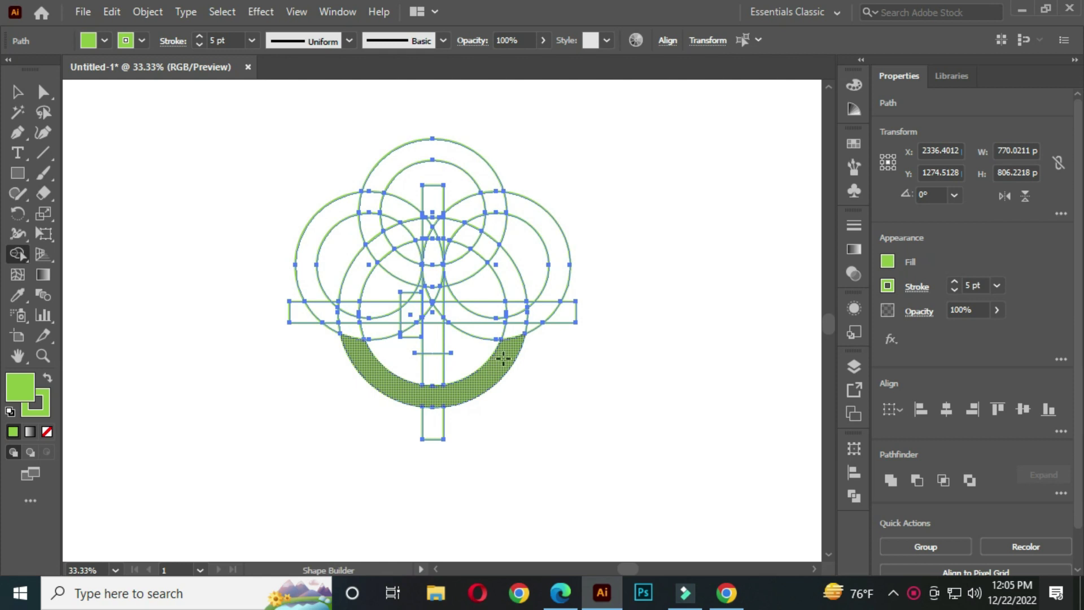
left_click_drag(503, 359, 464, 310)
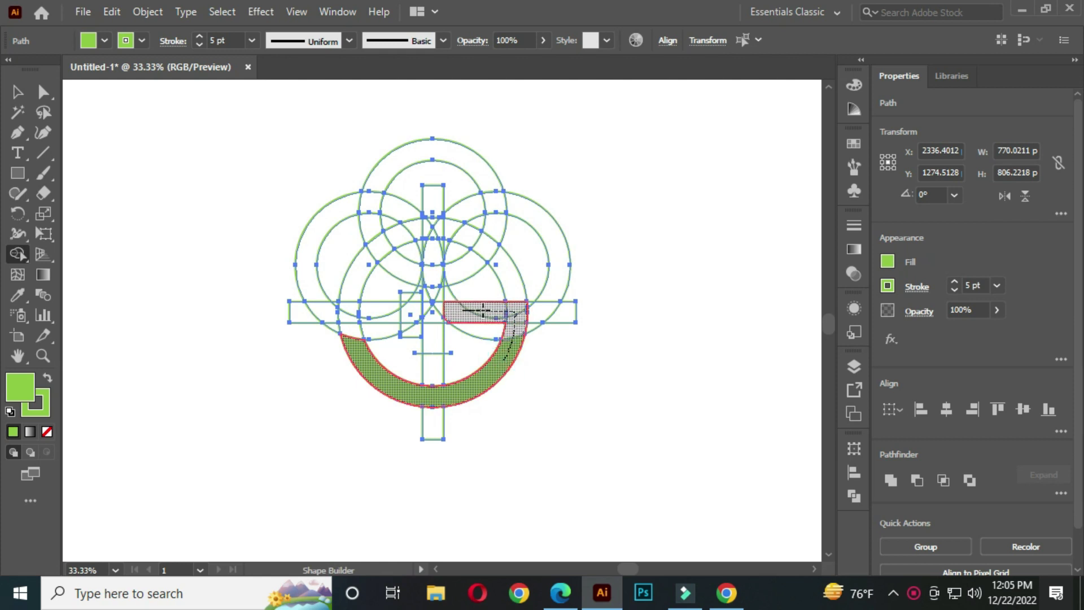
scroll(475, 314, "up", 1)
mouse_move(386, 318)
left_mouse_down()
mouse_move(392, 364)
mouse_move(359, 343)
left_mouse_up()
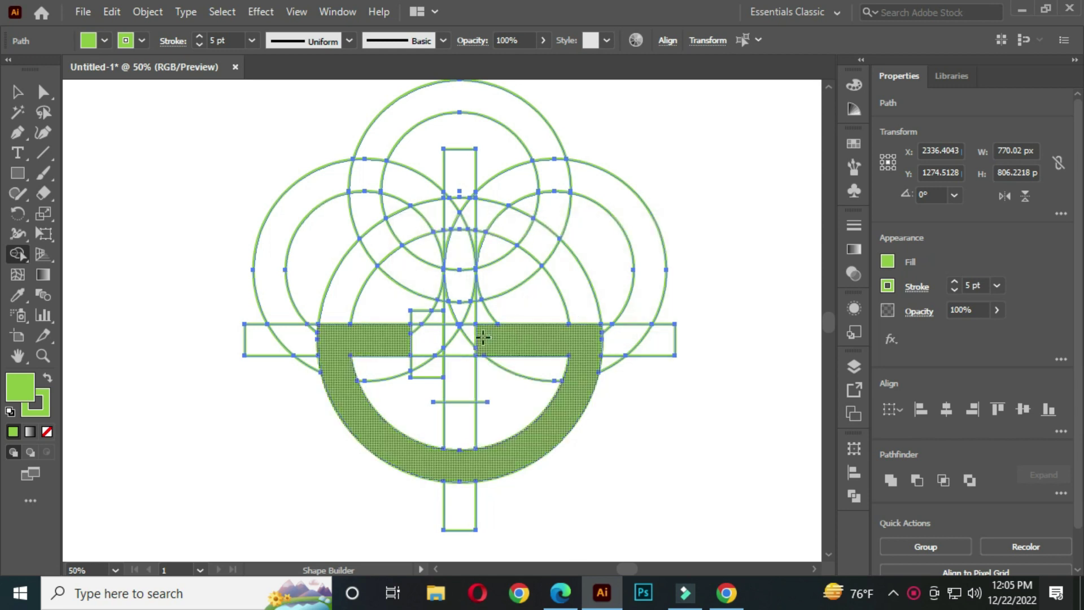
Step: Merge the stem sections, both leaves and the leaf-junction sliver into the sprout
left_click_drag(484, 338, 468, 391)
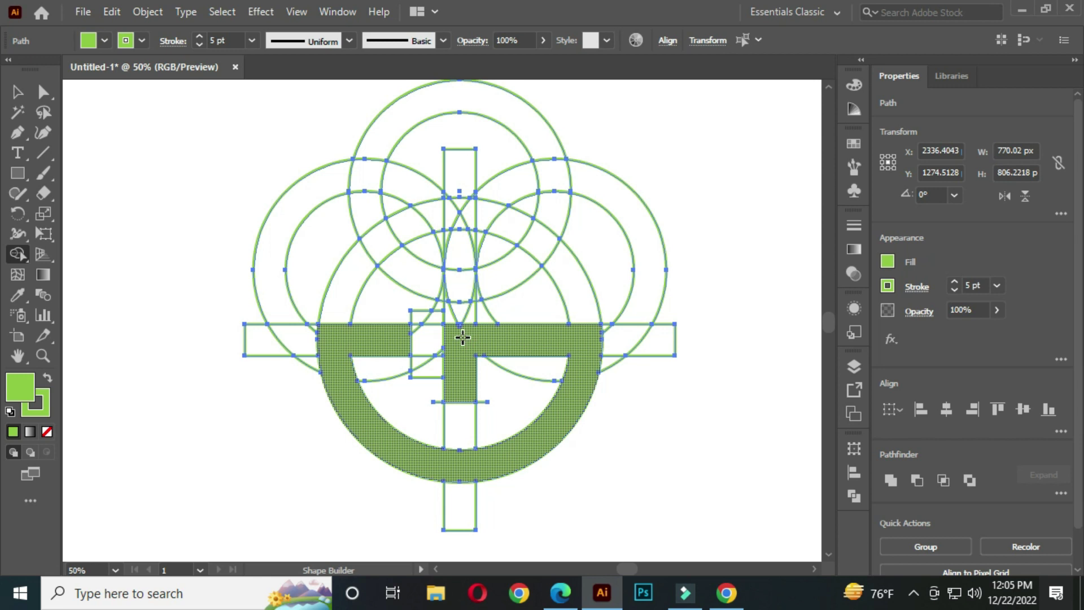
mouse_move(461, 337)
left_mouse_down()
mouse_move(460, 304)
mouse_move(487, 299)
left_mouse_up()
key("ctrl+plus")
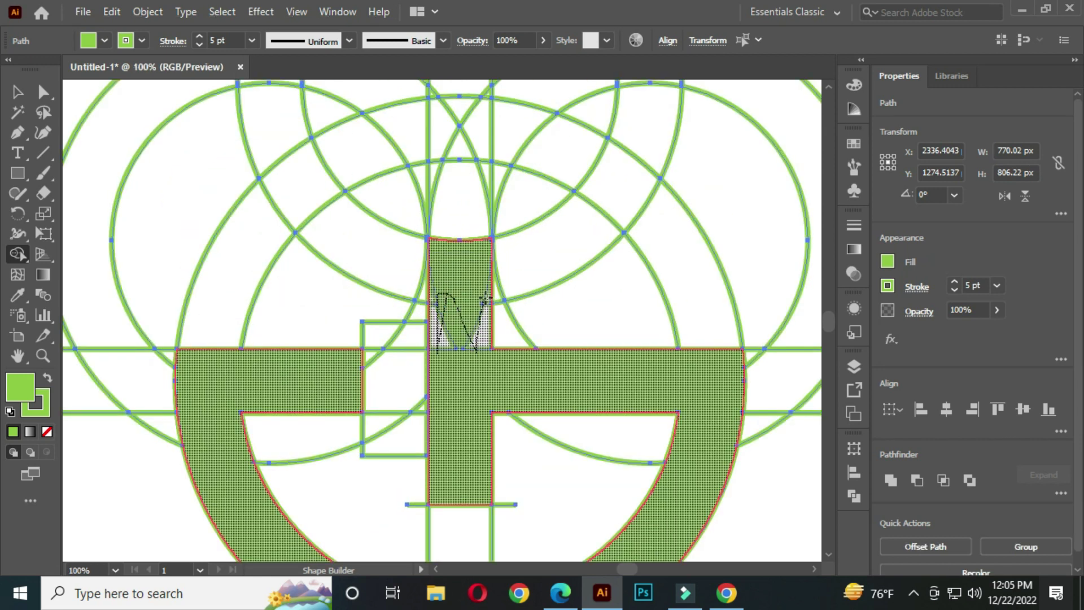
key("ctrl+minus")
scroll(474, 322, "up", 2)
mouse_move(487, 399)
left_mouse_down()
mouse_move(495, 315)
mouse_move(445, 314)
mouse_move(458, 320)
left_mouse_up()
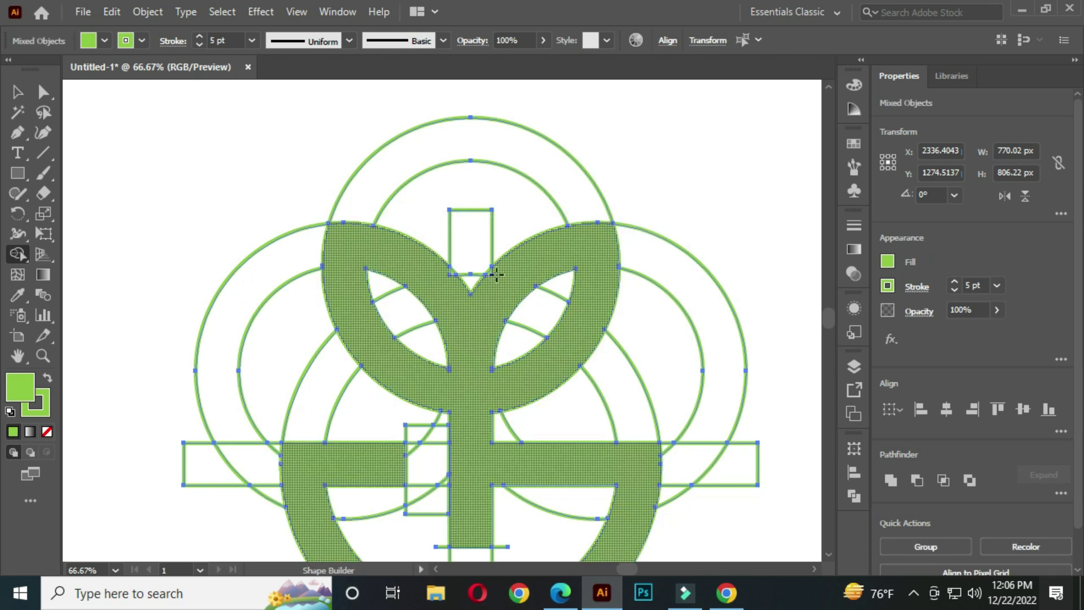
key("ctrl+plus")
scroll(395, 280, "down", 5)
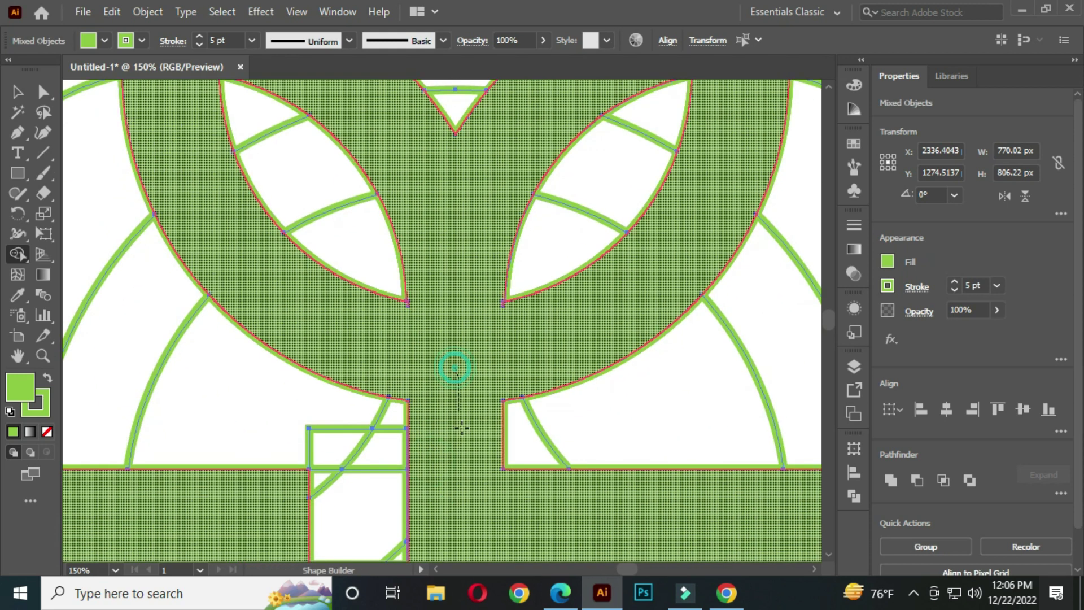
scroll(502, 307, "up", 3)
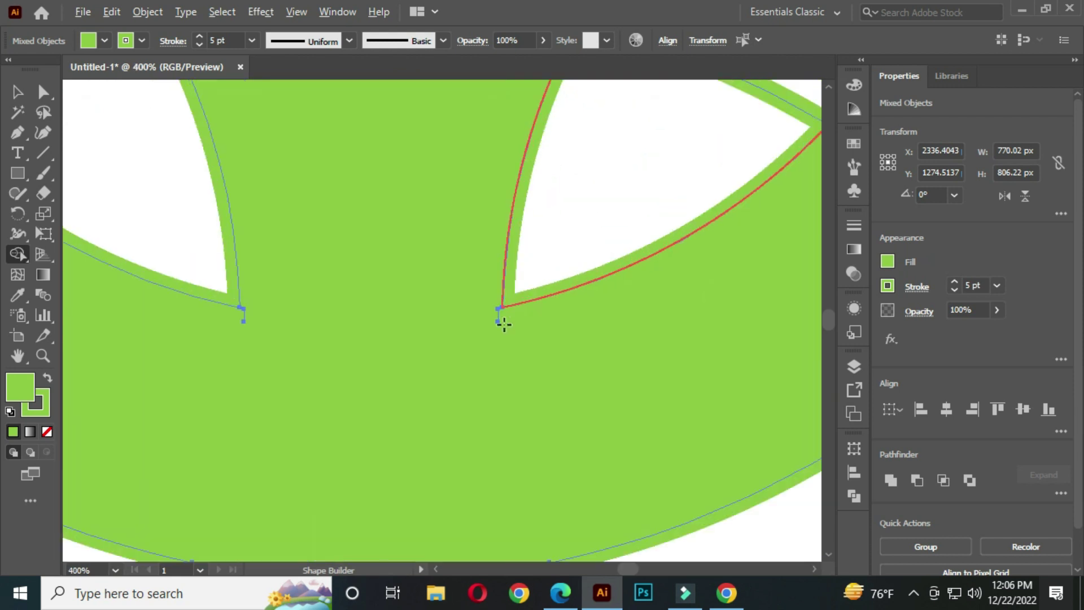
left_click_drag(498, 317, 390, 317)
scroll(367, 319, "down", 5)
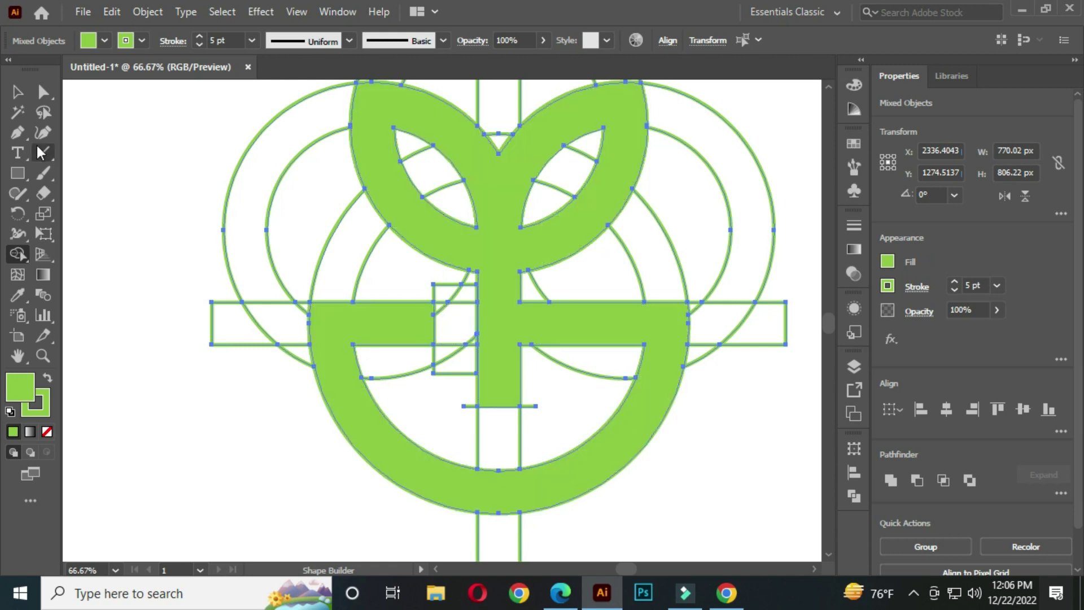
key("v")
scroll(456, 326, "down", 3)
Step: Move the green sprout logo away from the construction circles
left_click(649, 282)
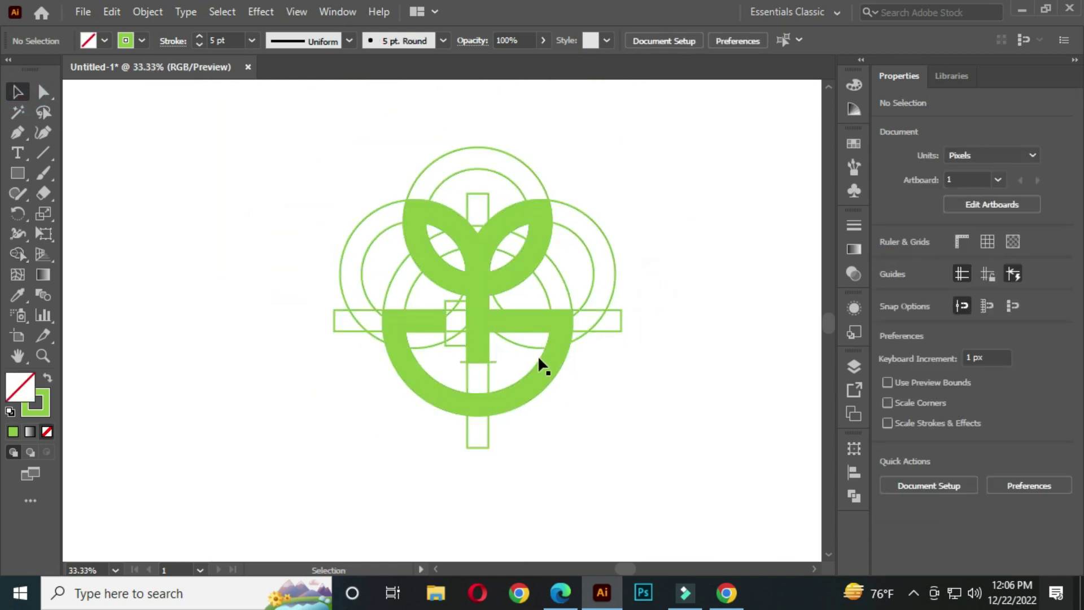
left_click_drag(567, 353, 426, 351)
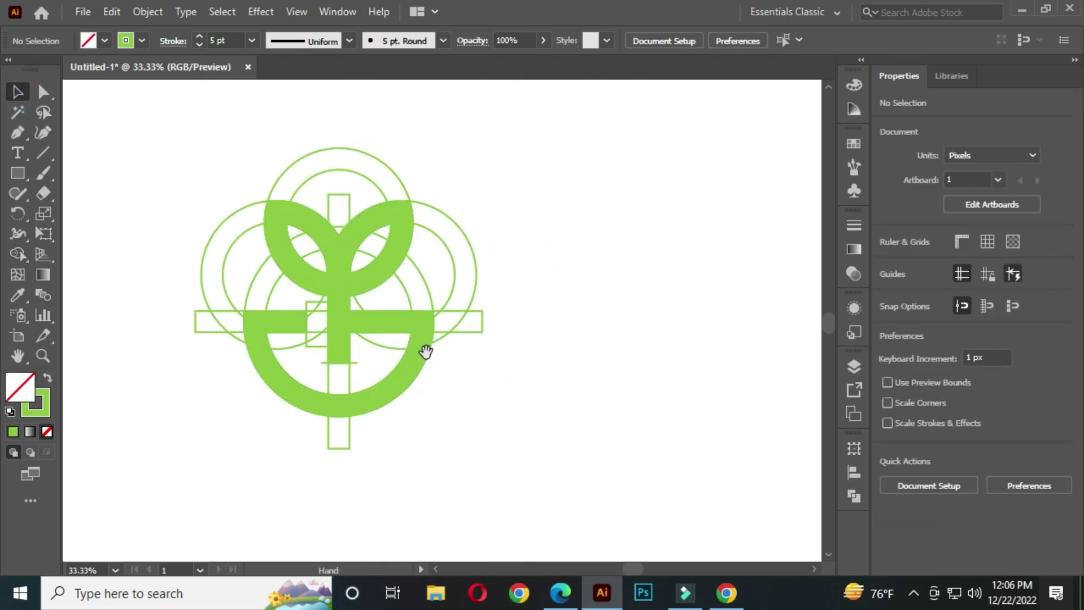
left_click(341, 288)
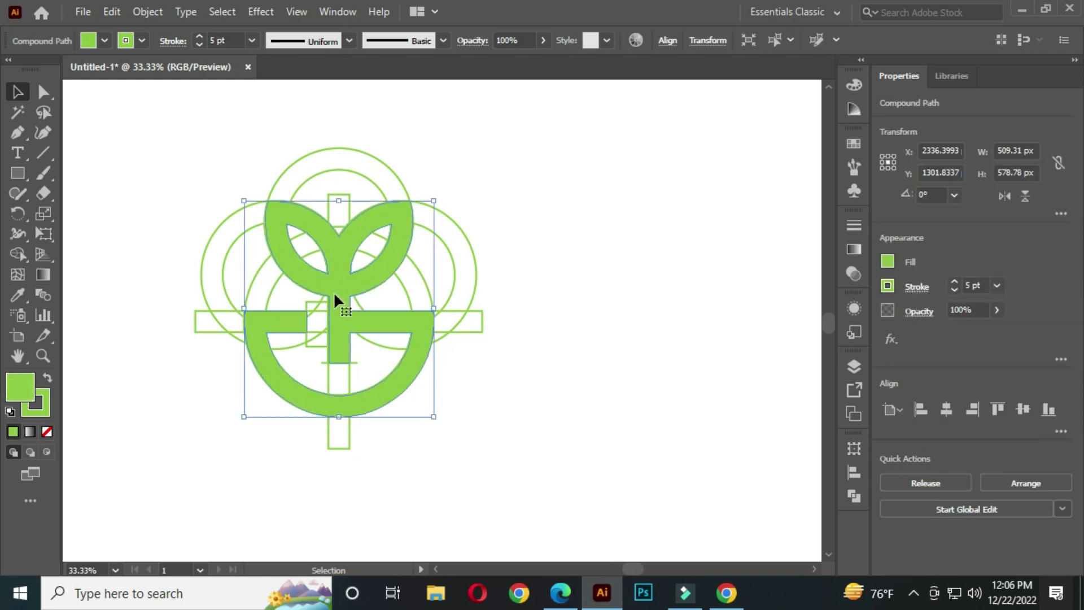
left_click_drag(336, 300, 634, 309)
Step: Marquee-select and delete the leftover construction circles and bars
left_click(475, 203)
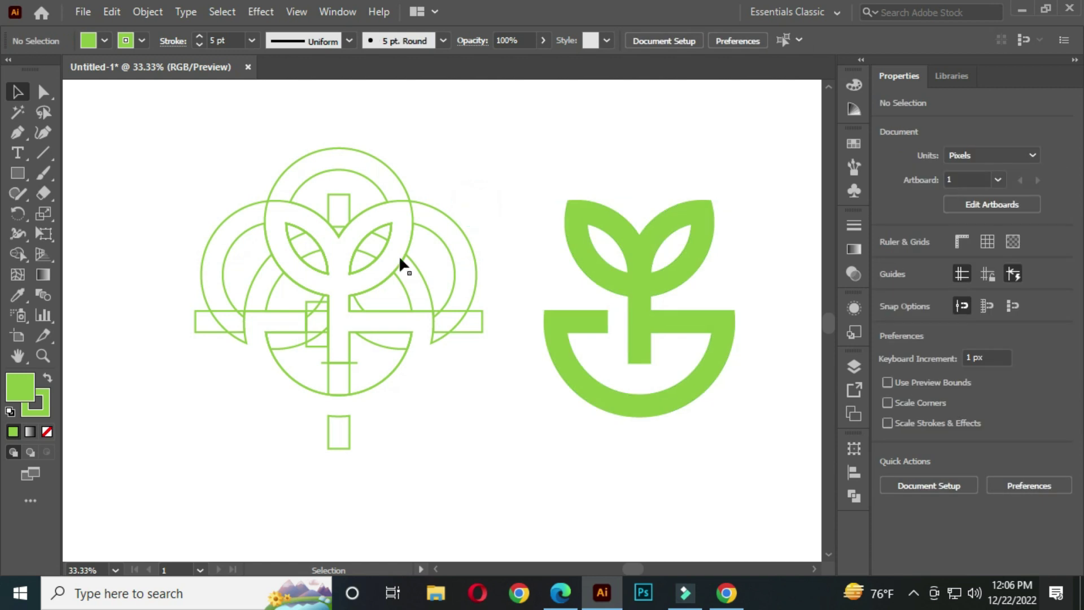
left_click_drag(143, 126, 515, 448)
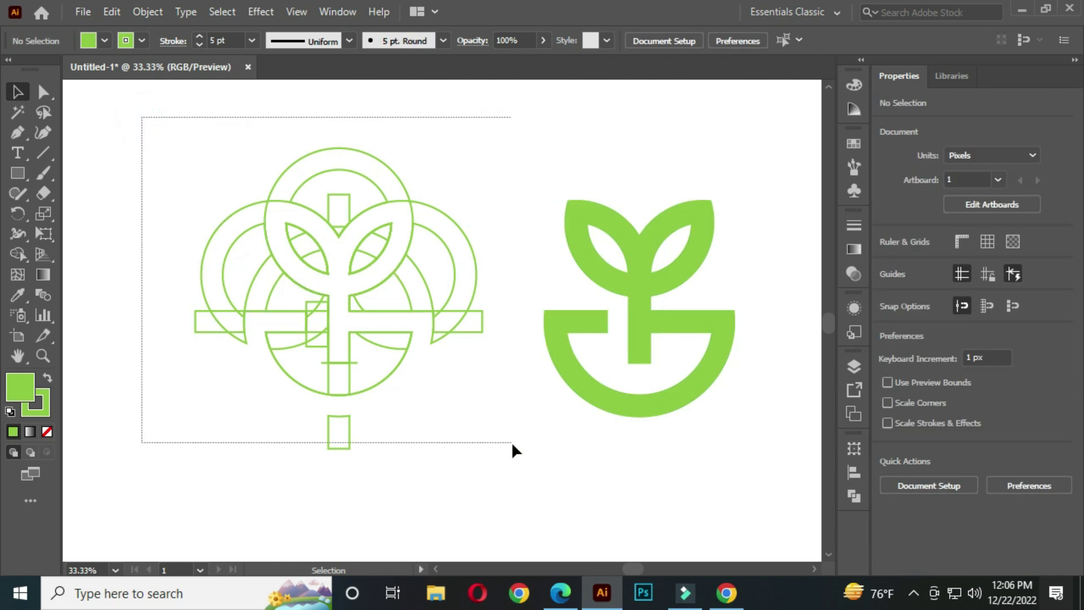
key("Delete")
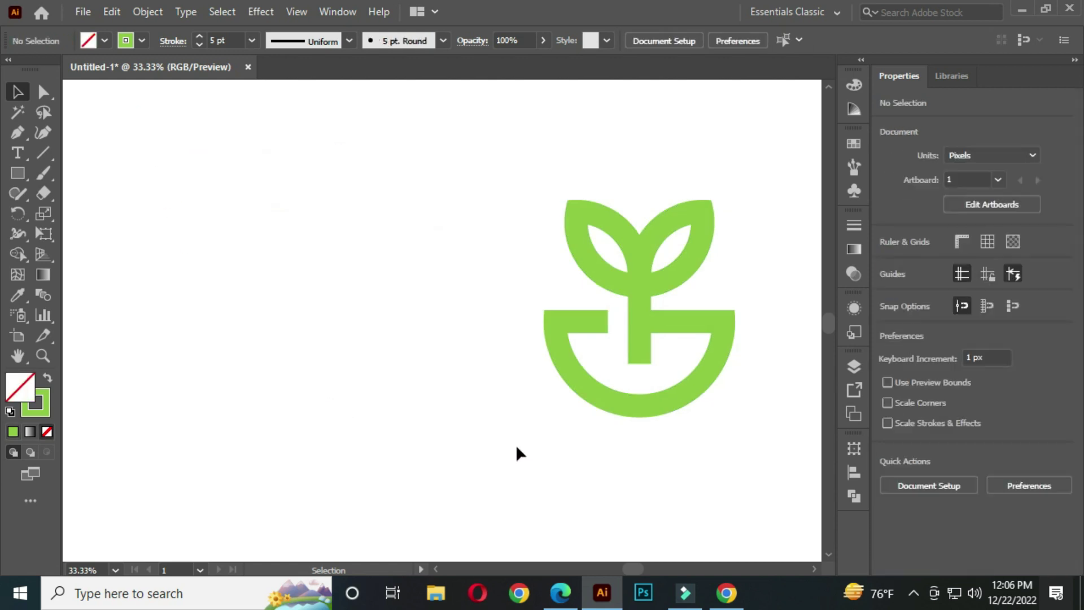
Step: Centre the green logo on the canvas and scale it down slightly
left_click_drag(639, 336, 442, 322)
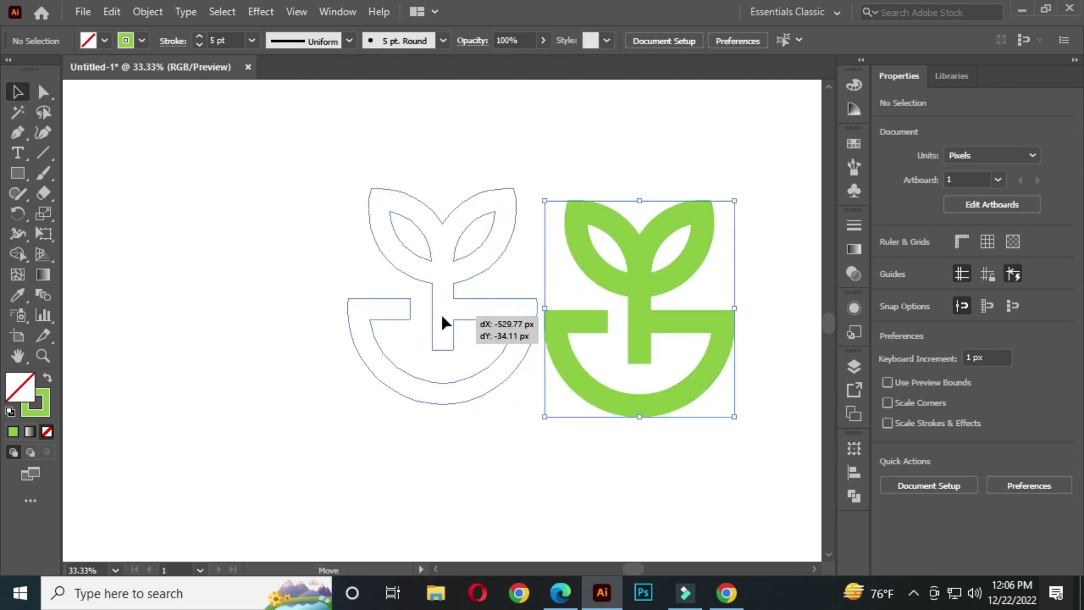
left_click_drag(536, 402, 520, 383)
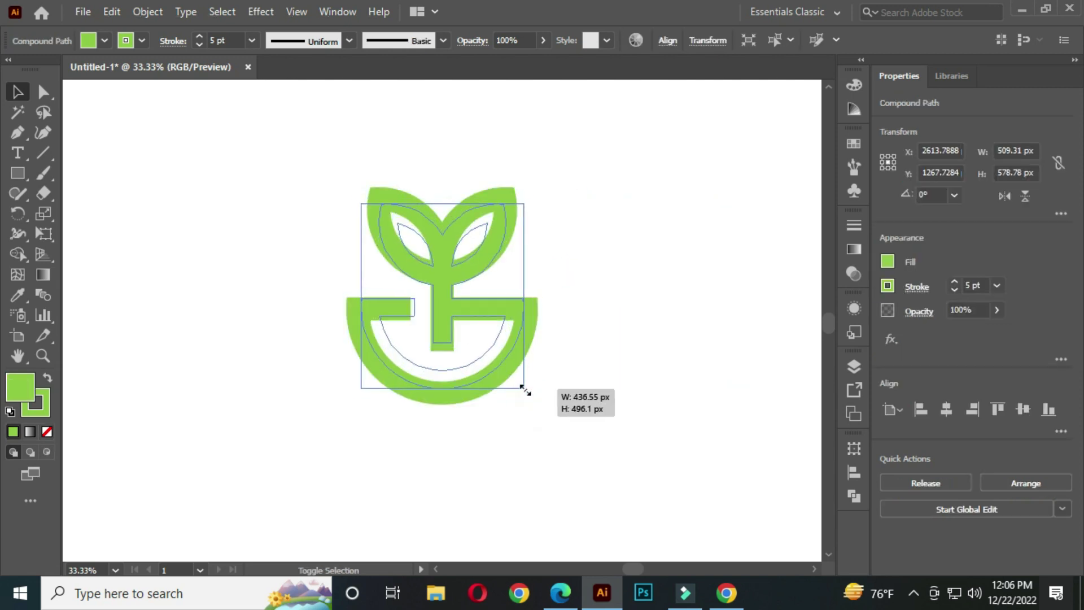
left_click_drag(442, 328, 440, 293)
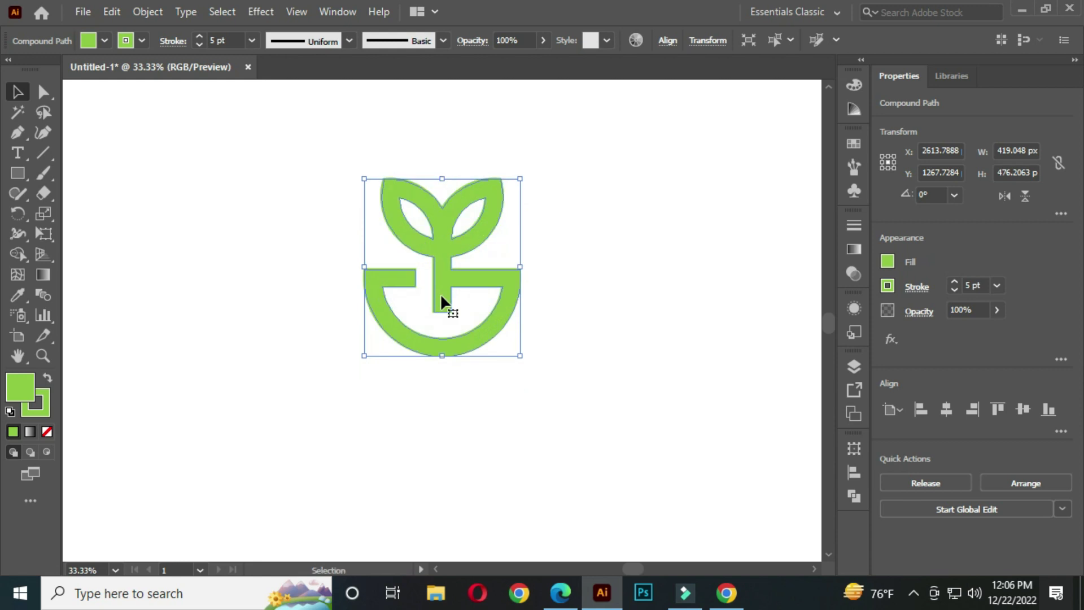
left_click(604, 237)
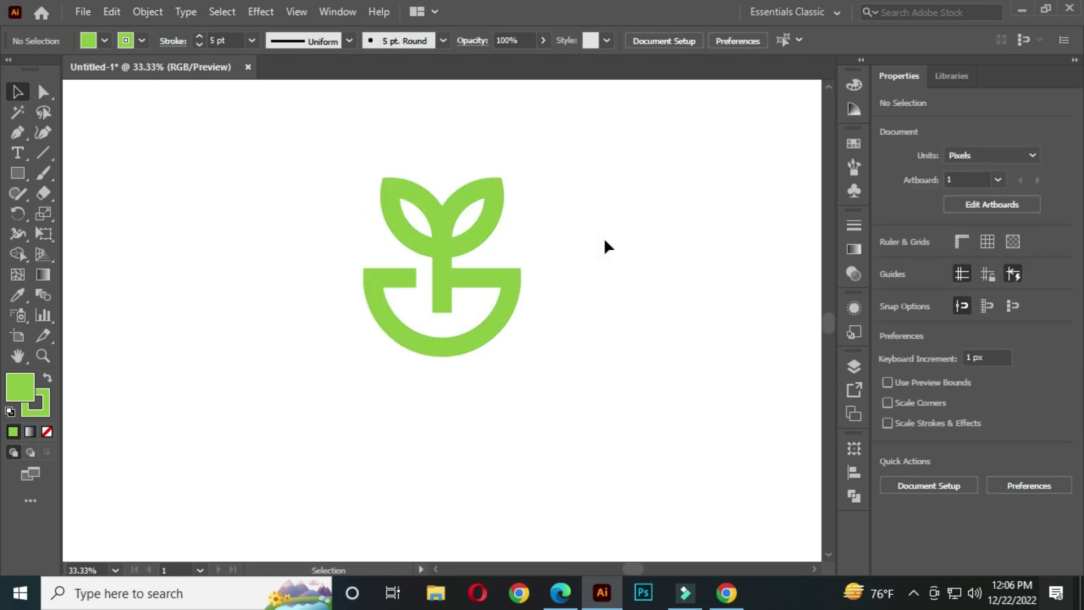
key("ctrl+z")
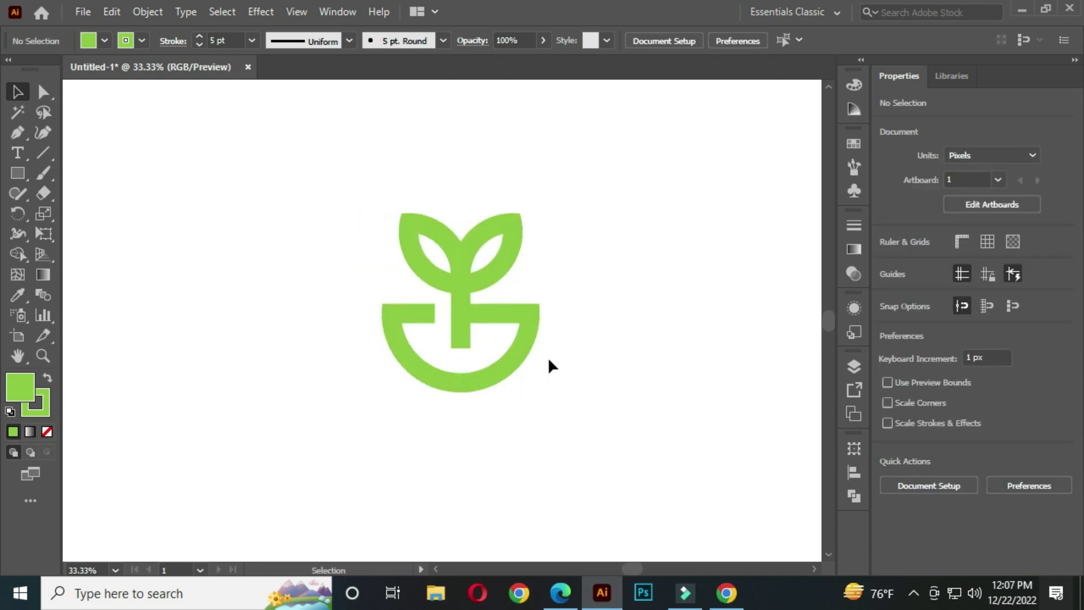
Step: Add a point text object reading SPROUT to the left of the emblem
left_click_drag(17, 153, 103, 161)
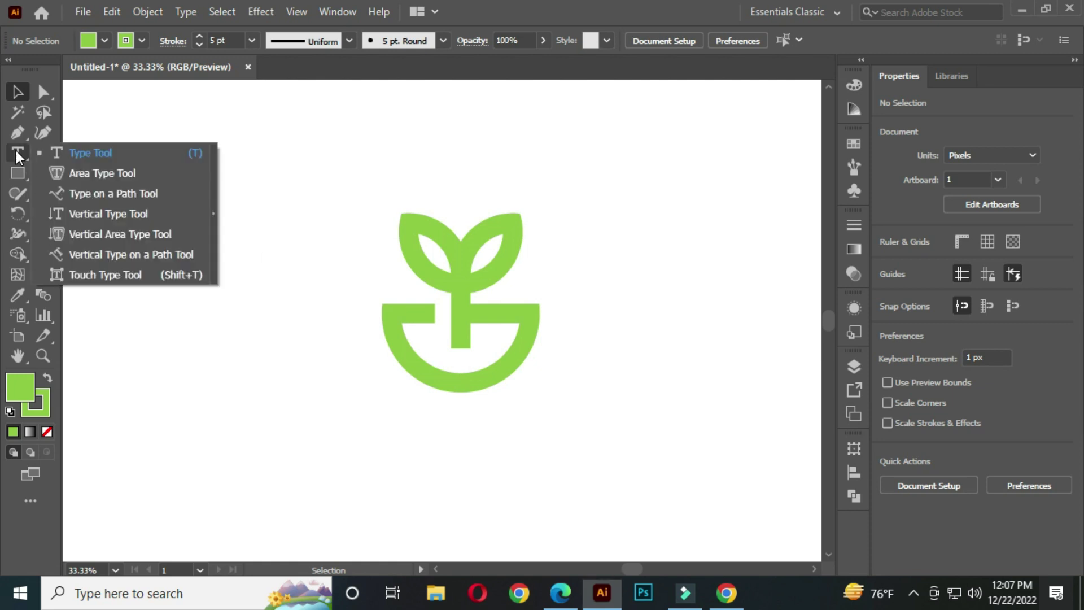
left_click(104, 157)
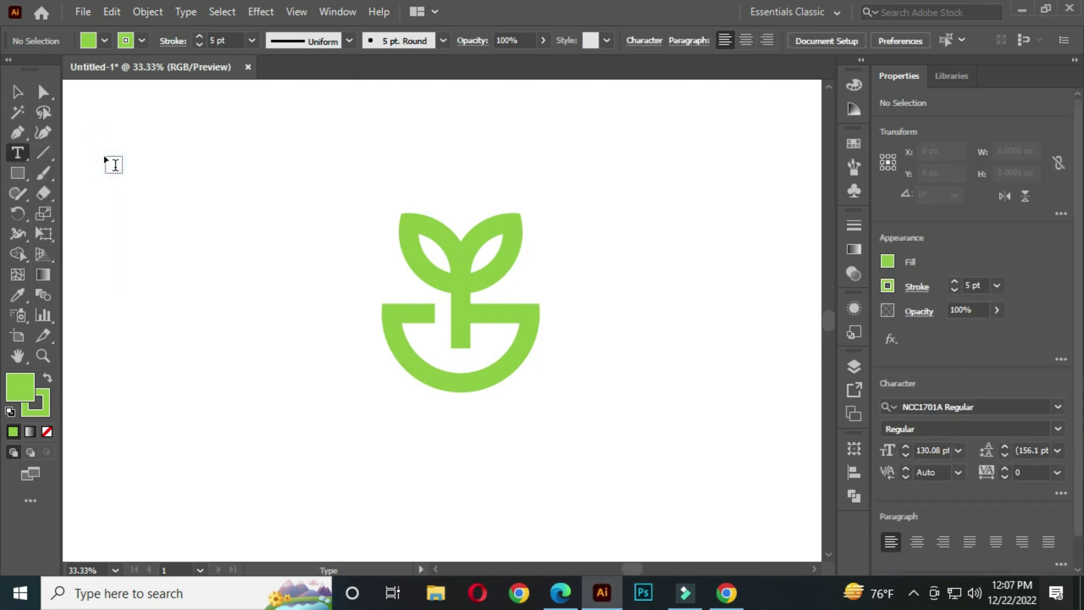
left_click(87, 246)
key("BackSpace")
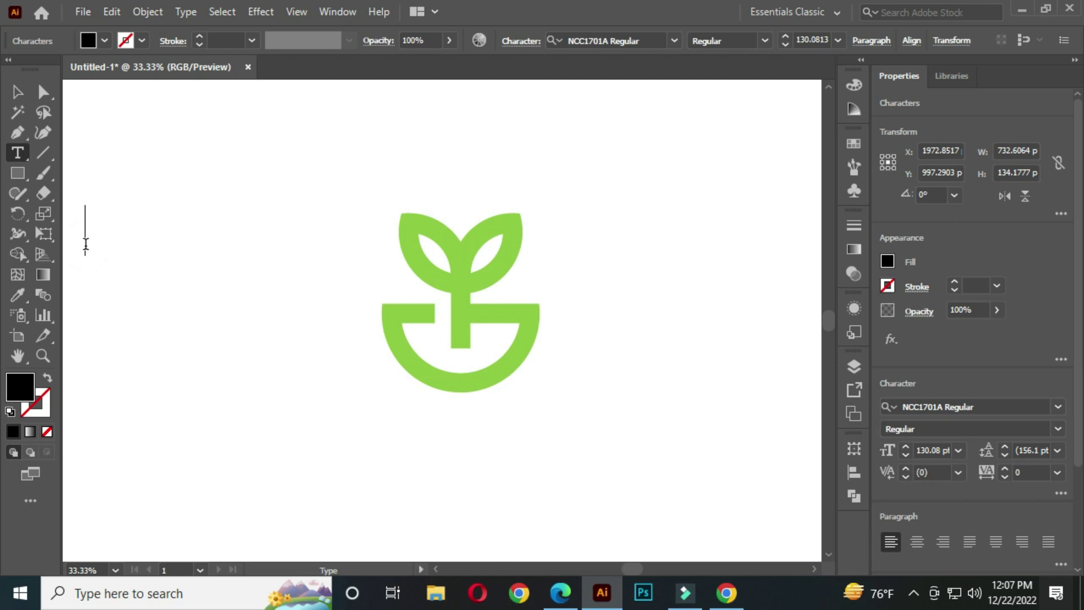
type("SP")
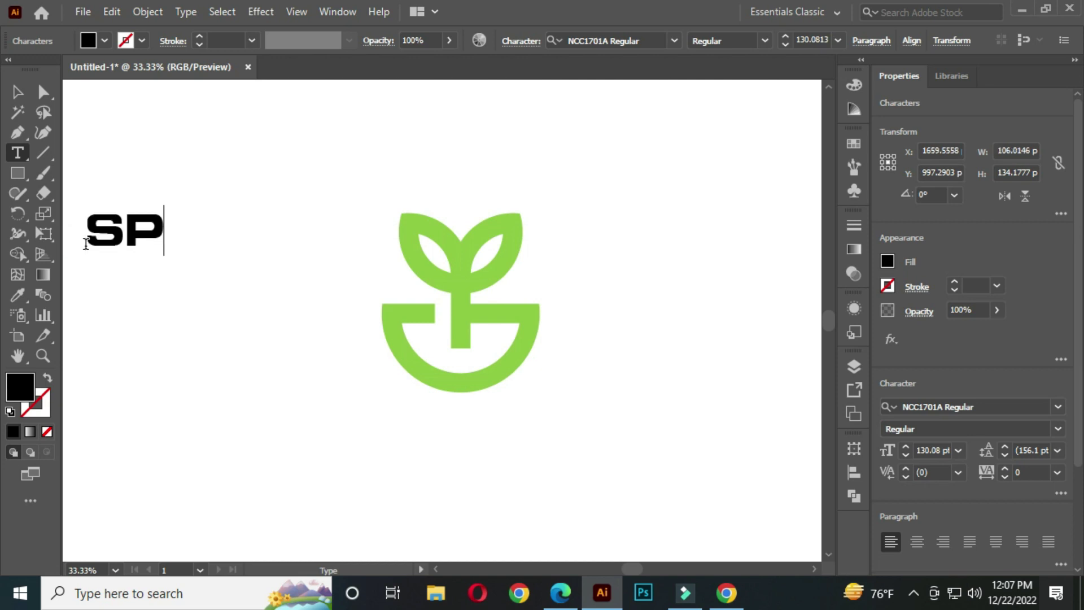
type("ROUT")
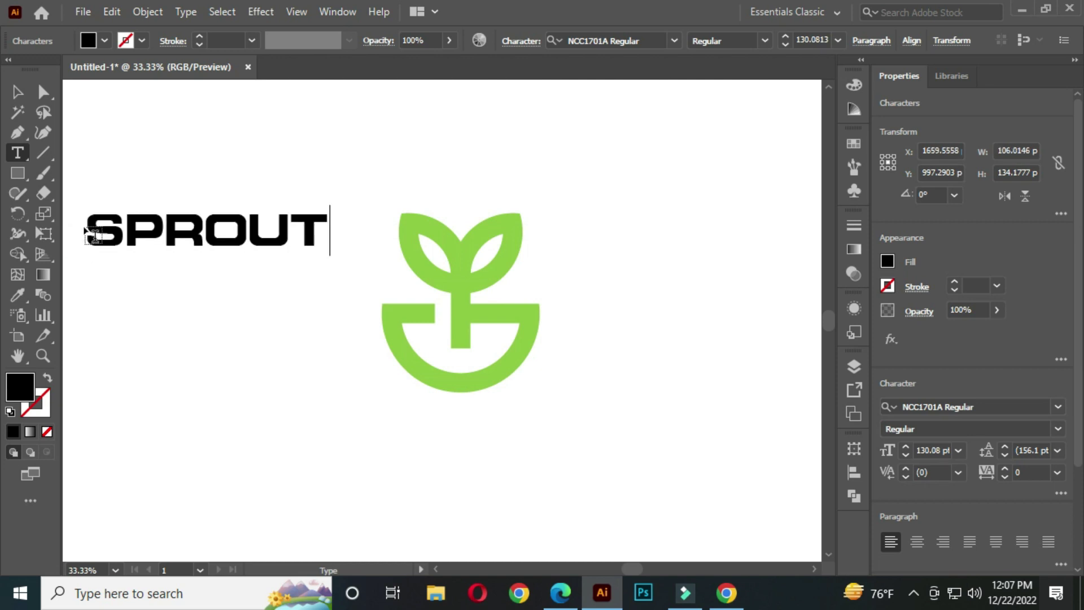
left_click(21, 91)
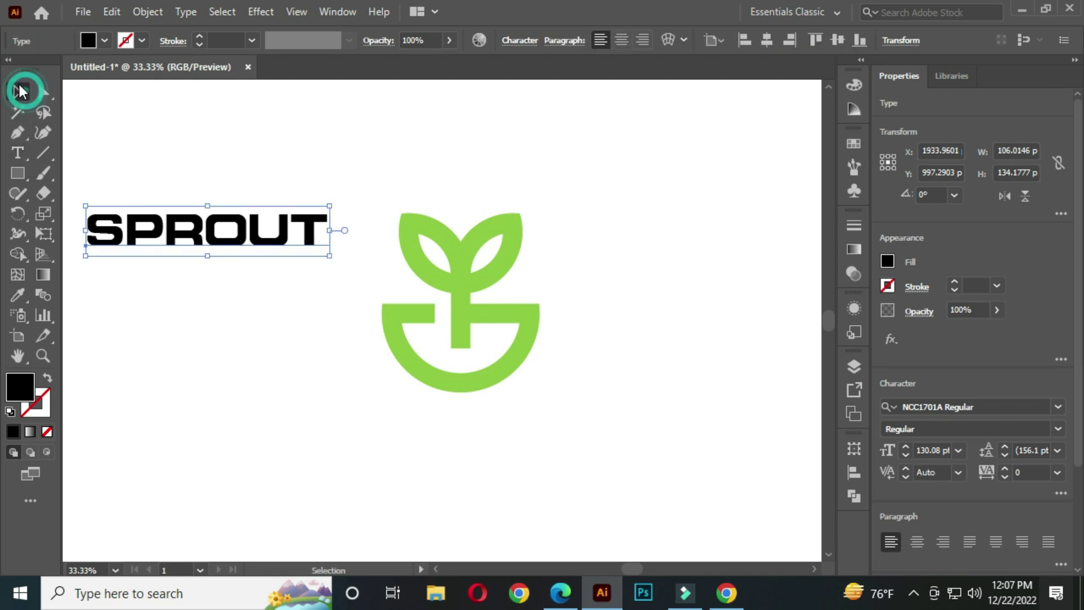
Step: Move SPROUT beneath the sprout emblem and set its font to Nexa Black
left_click_drag(200, 237, 441, 441)
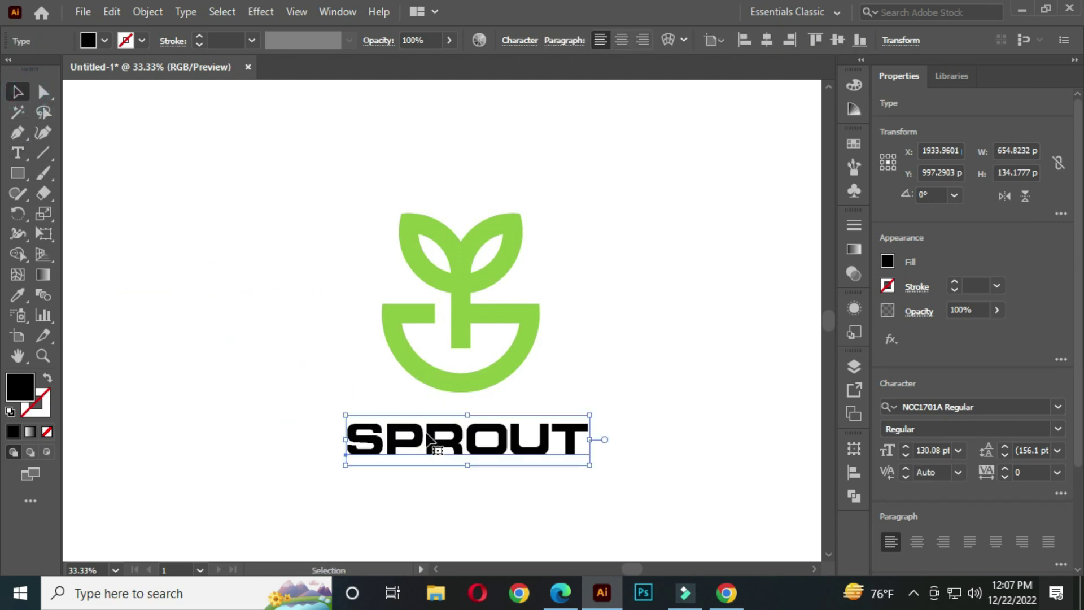
left_click(1001, 412)
type("NEXA")
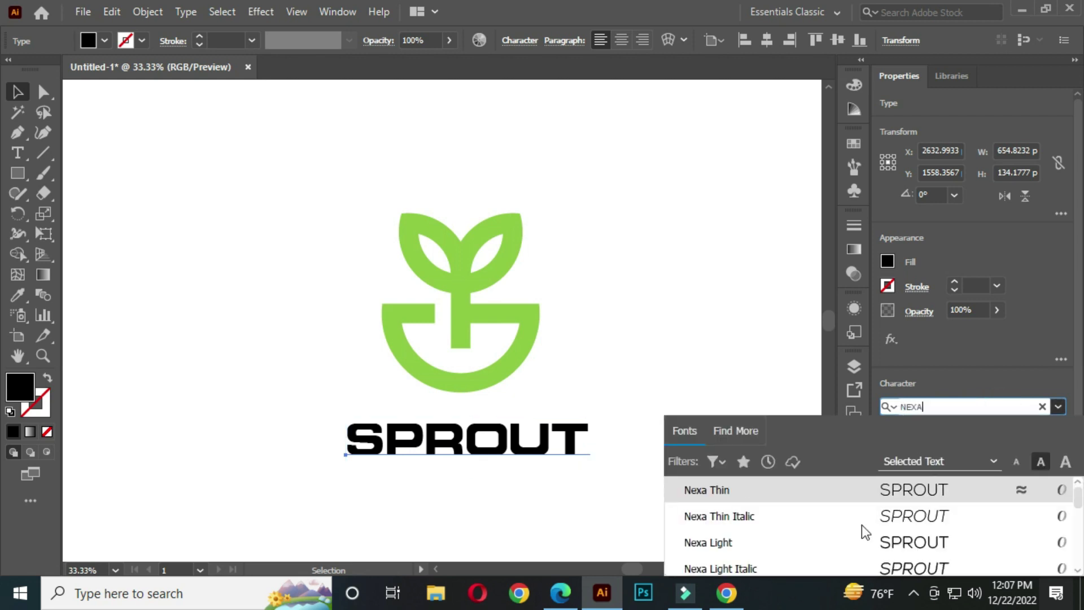
scroll(865, 531, "down", 3)
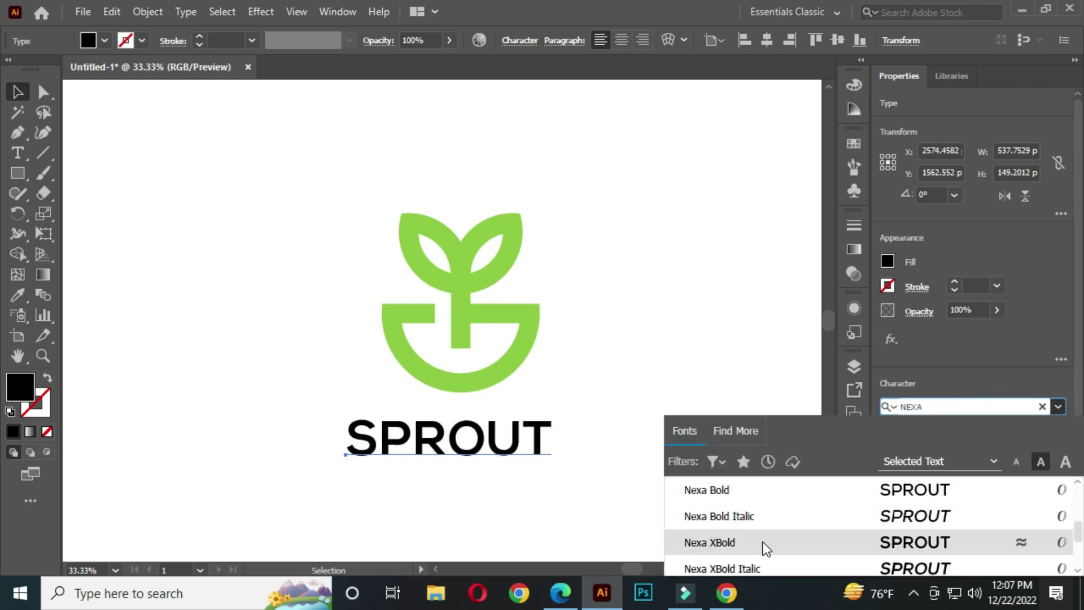
scroll(765, 544, "down", 1)
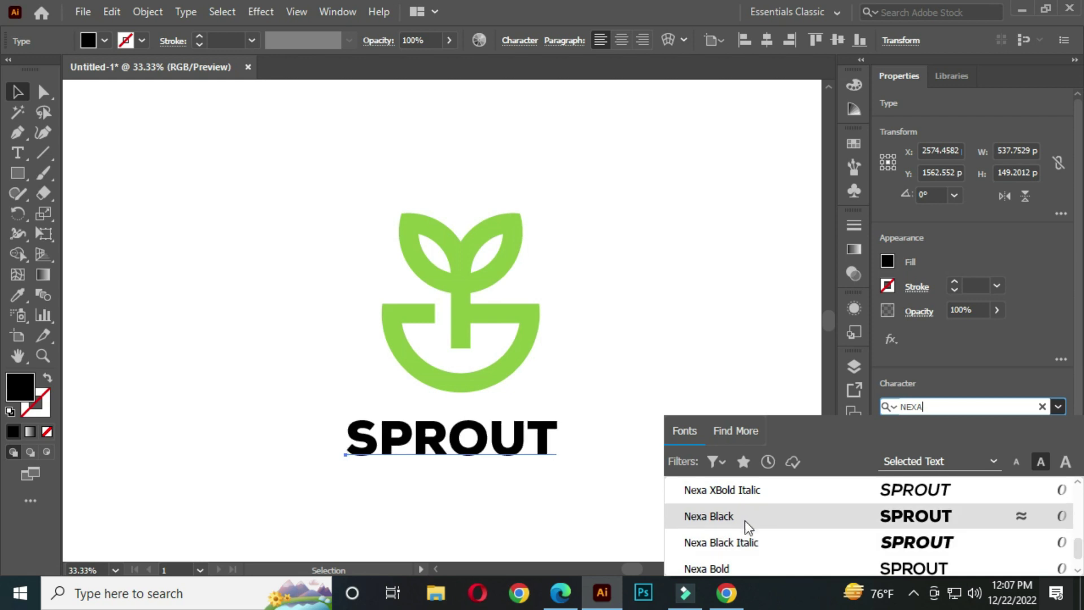
left_click(750, 515)
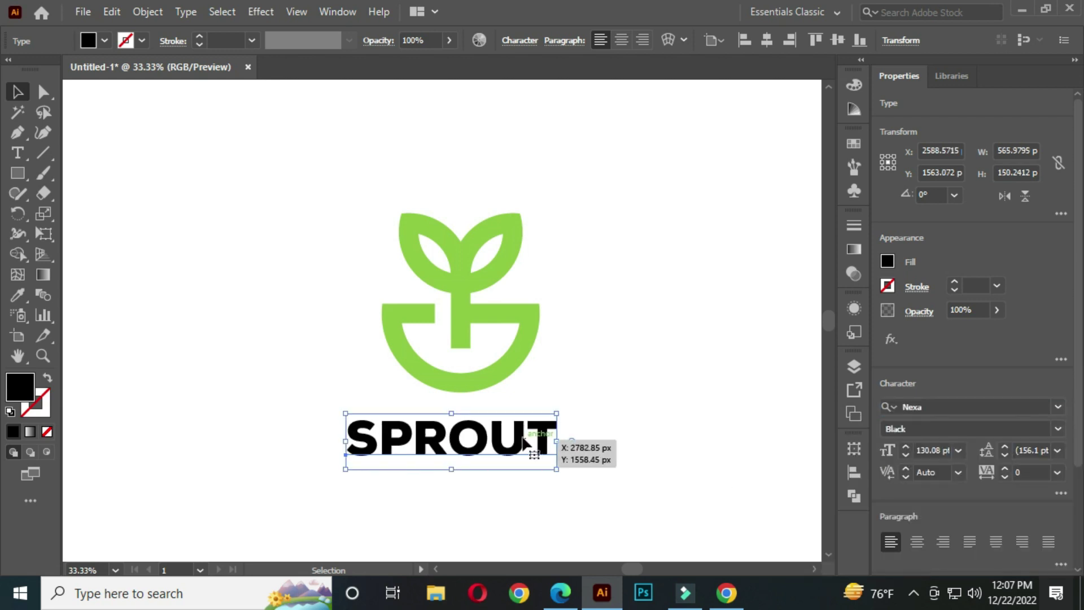
Step: Eyedrop the logo's light green onto SPROUT and set its stroke to None
left_click(18, 295)
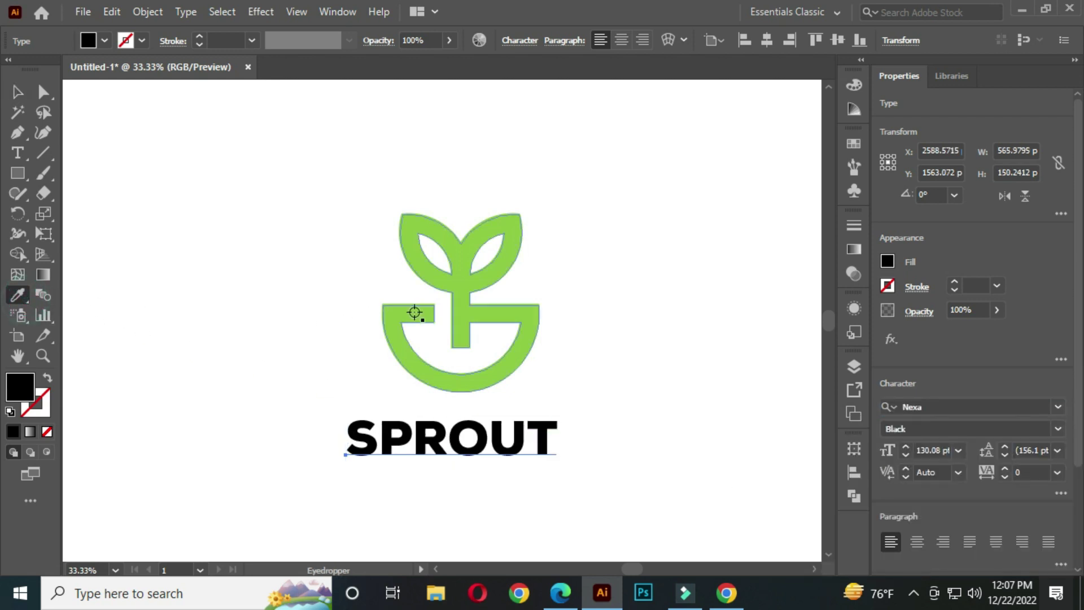
left_click(412, 315)
left_click(20, 92)
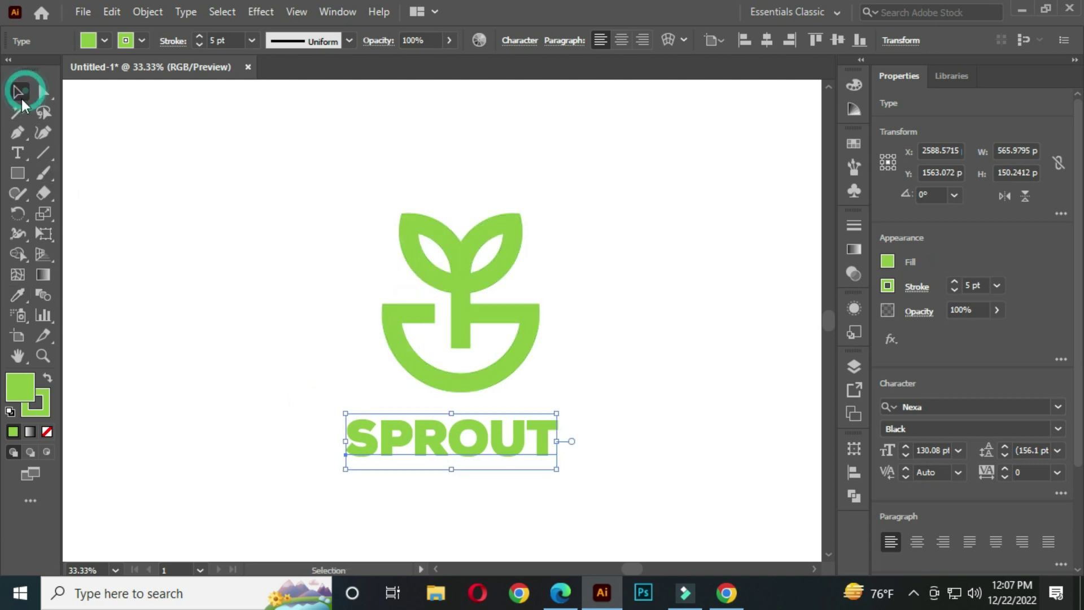
left_click(142, 42)
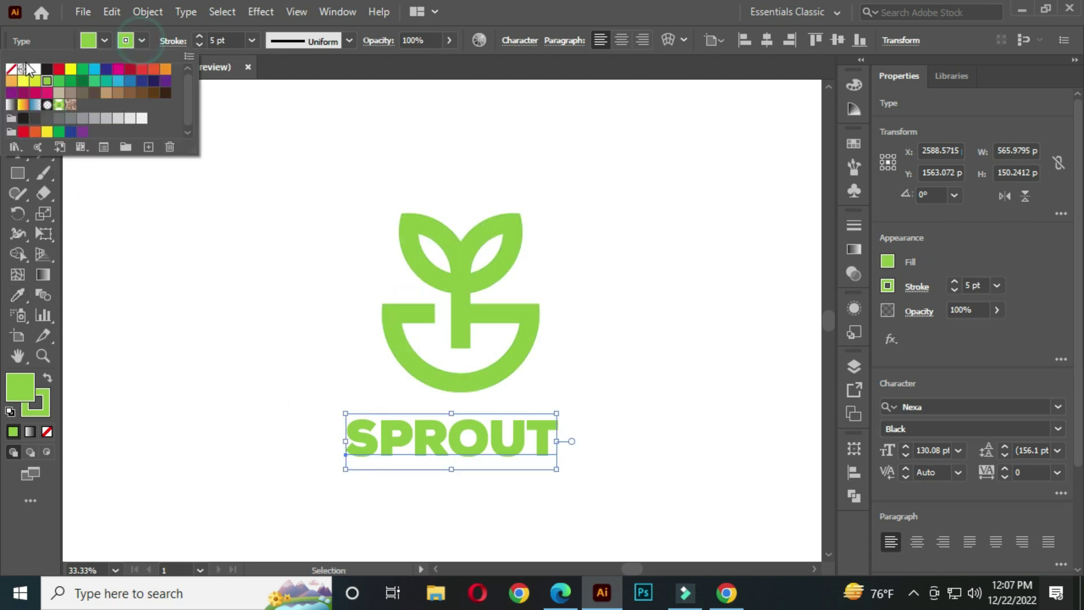
left_click(11, 70)
Step: Nudge SPROUT slightly into place beneath the logo
left_click(185, 231)
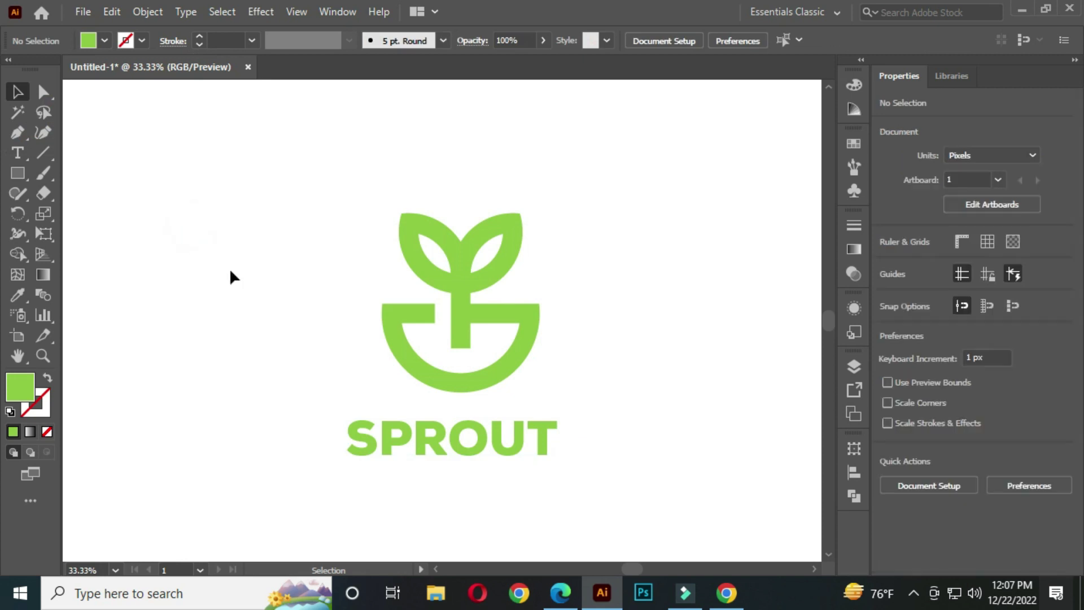
left_click_drag(472, 440, 468, 447)
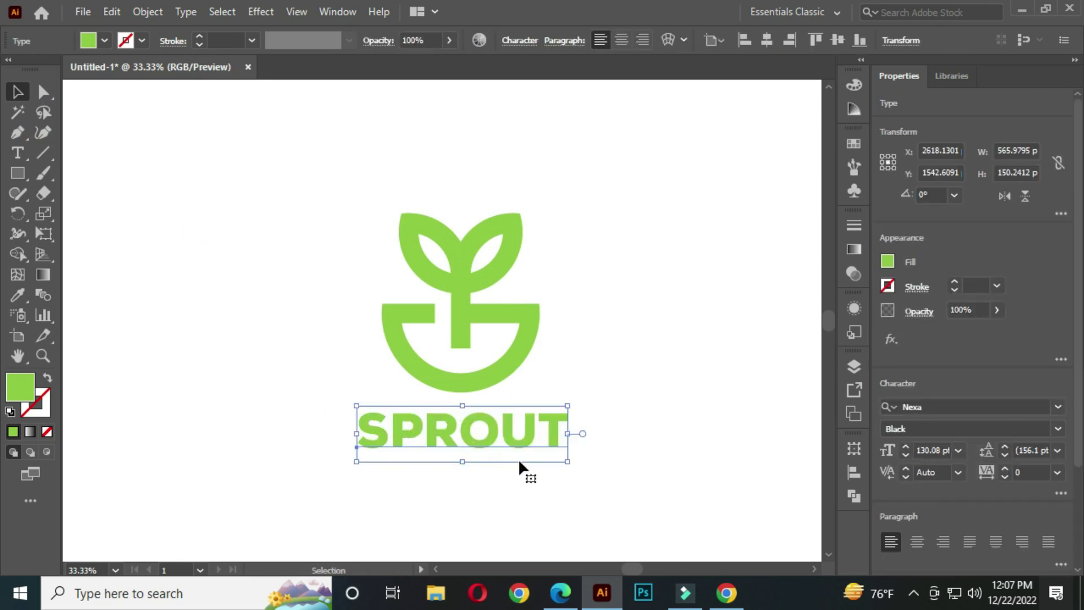
left_click(617, 433)
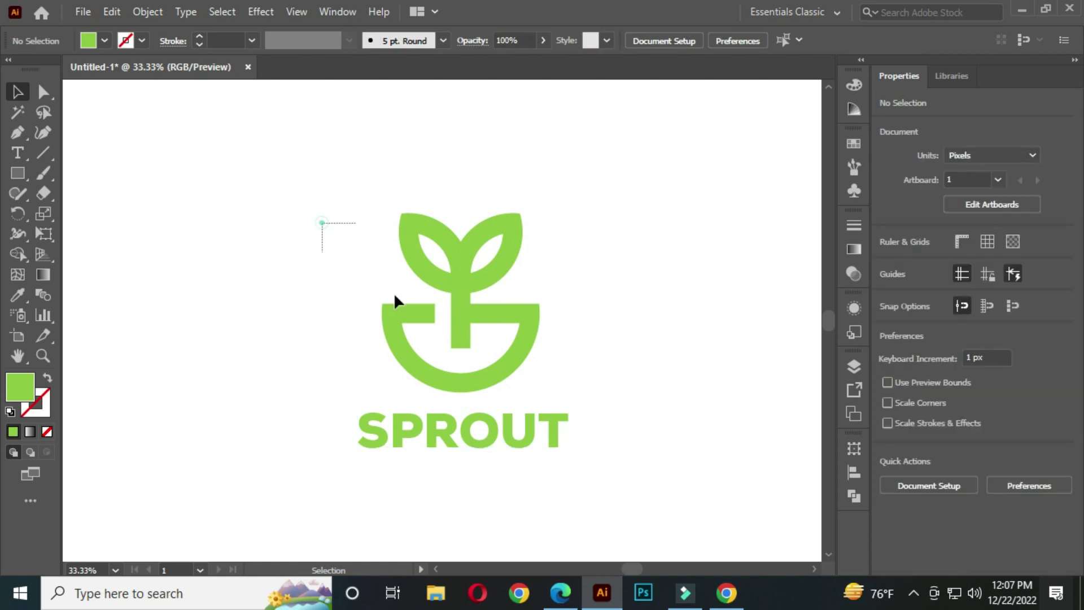
Step: Horizontally centre the sprout emblem and SPROUT wordmark on each other, then deselect
left_click_drag(321, 223, 560, 462)
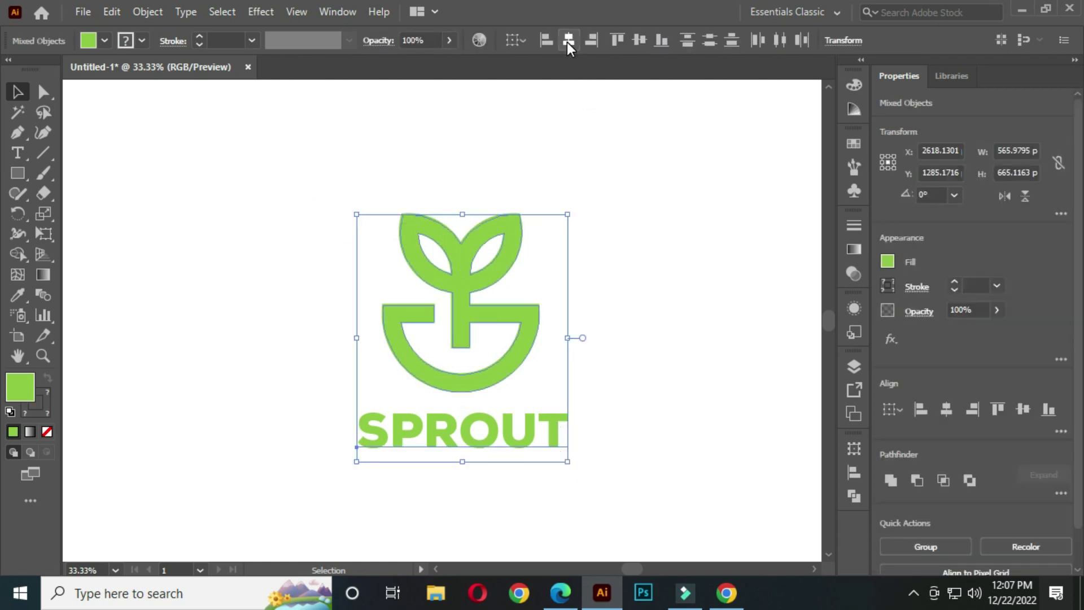
left_click(567, 41)
left_click(633, 301)
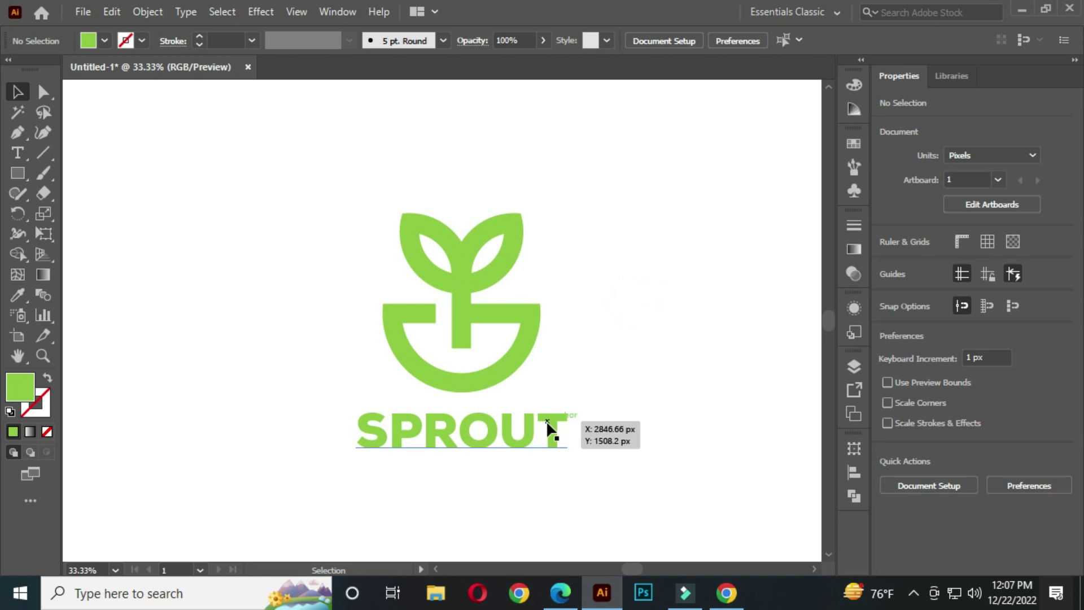